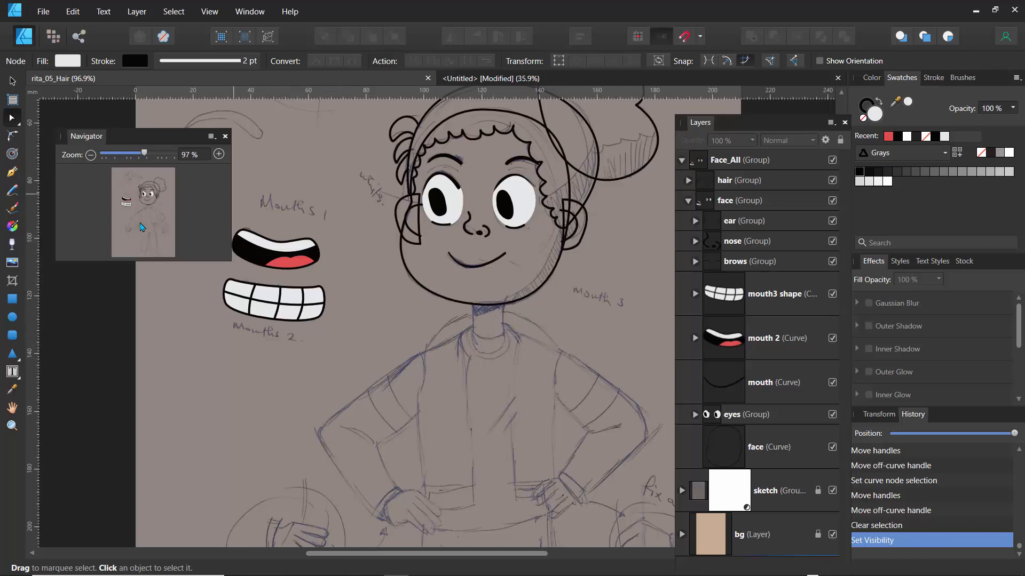
Draw a closed four-point neck outline with no fill below the chin using the Pen tool, following the sketch.
mouse_move(142, 227)
left_mouse_down()
mouse_move(154, 240)
mouse_move(150, 216)
left_mouse_up()
mouse_move(144, 153)
left_mouse_down()
mouse_move(158, 154)
mouse_move(151, 267)
mouse_move(152, 206)
mouse_move(150, 215)
left_mouse_up()
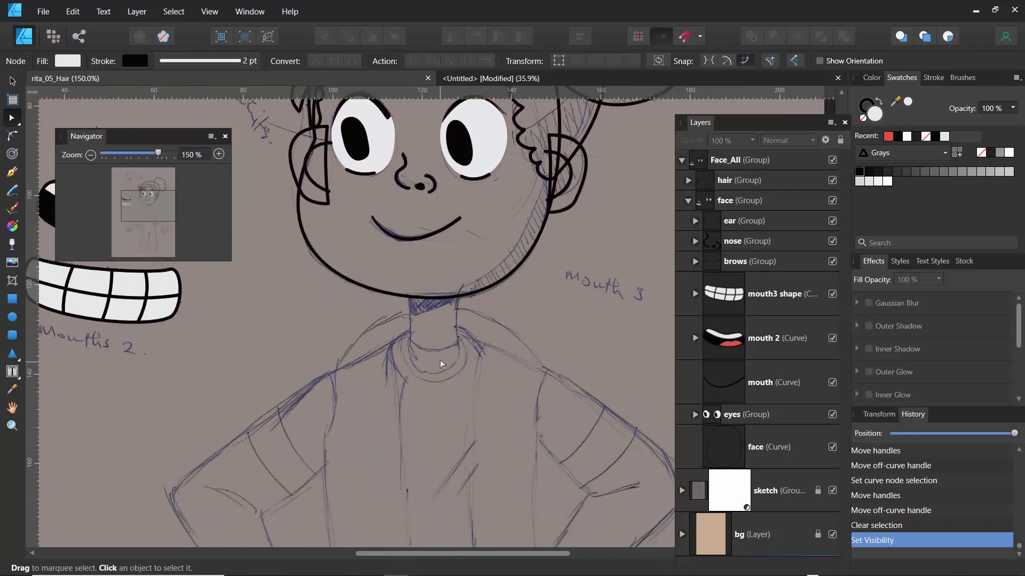
key("p")
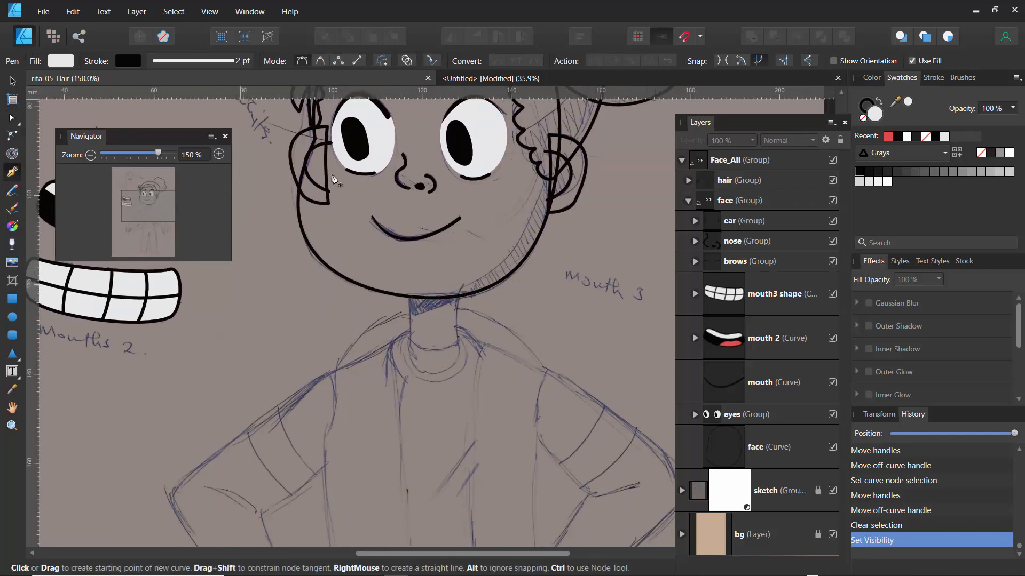
left_click(61, 61)
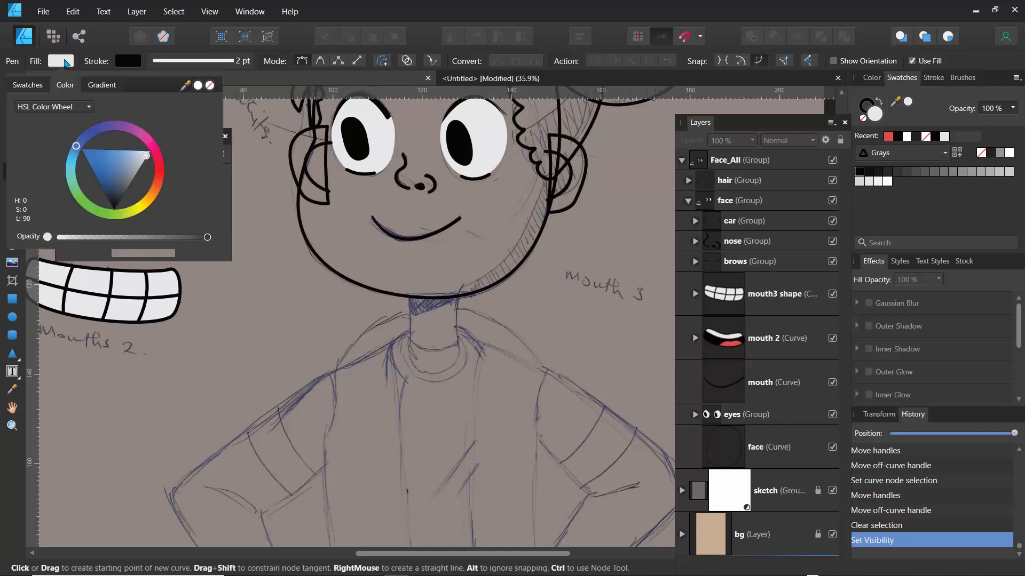
left_click(209, 86)
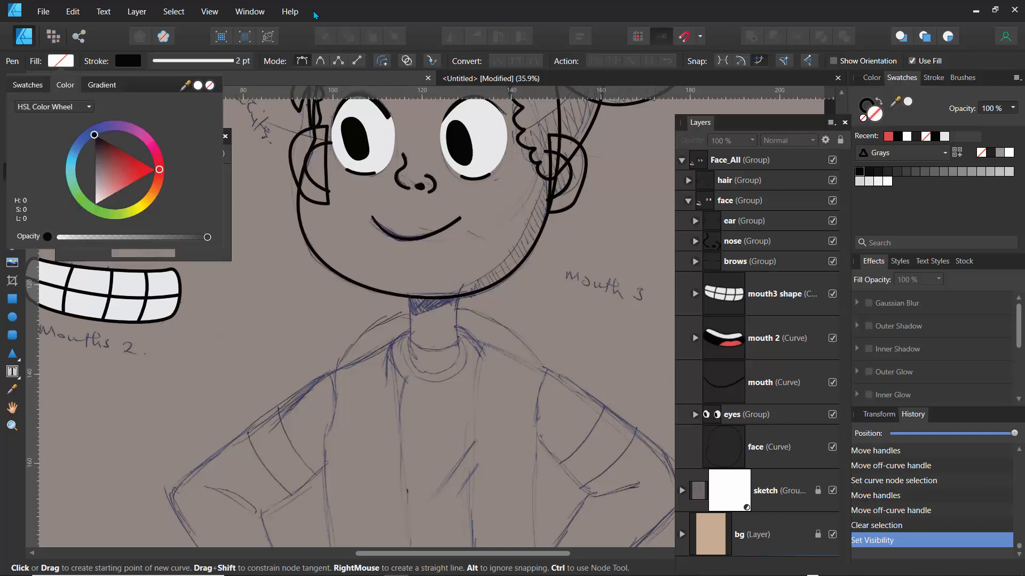
left_click(402, 282)
left_click(410, 368)
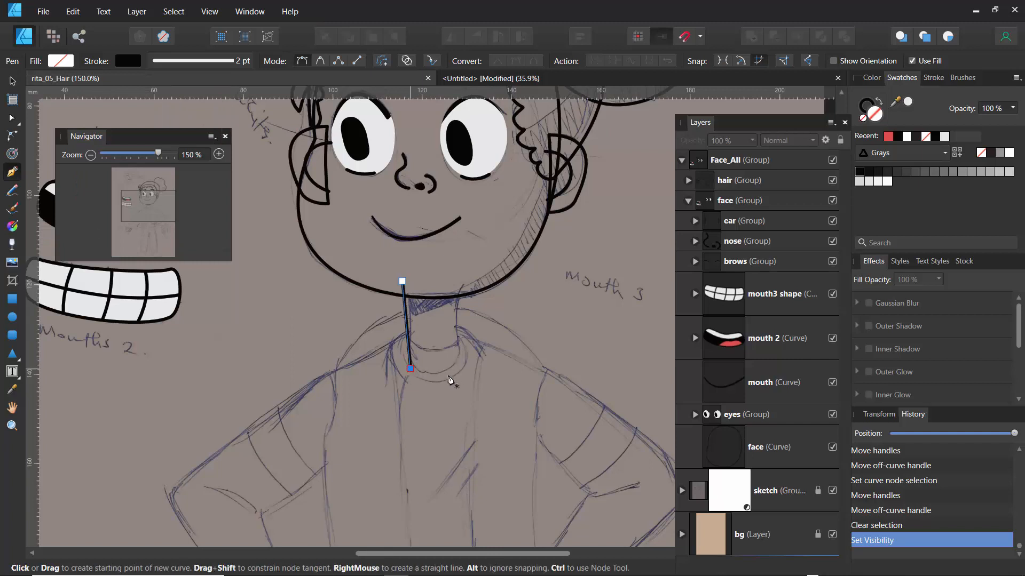
left_click(458, 368)
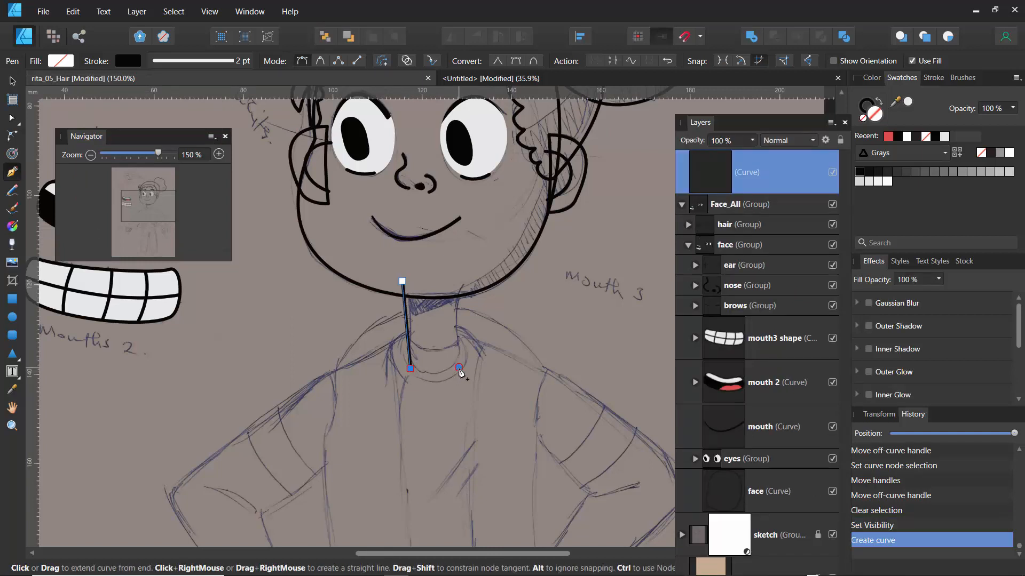
left_click(462, 278)
left_click(402, 281)
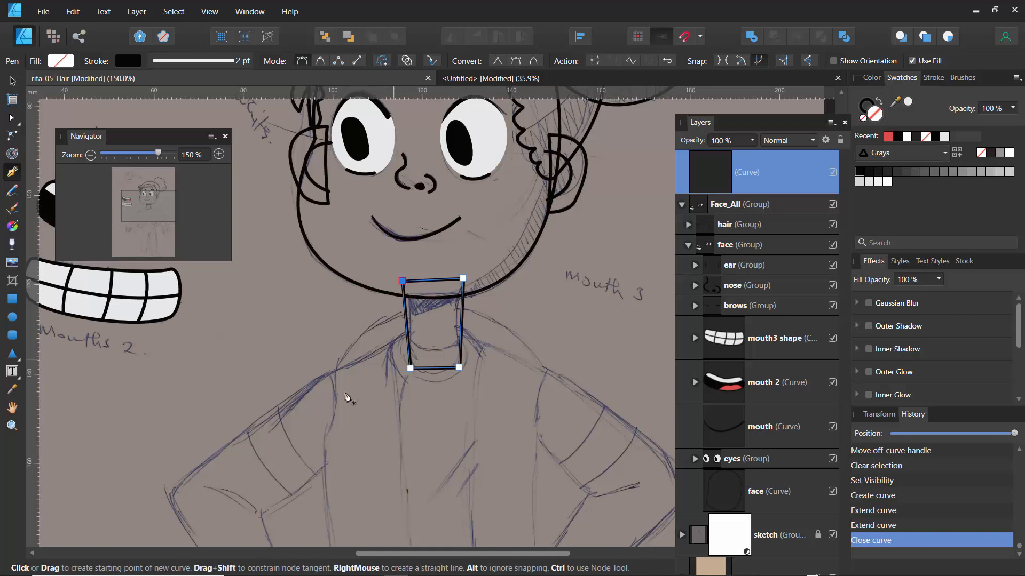
Bend the neck outline's sides inward and its upper and lower edges downward to follow the sketch.
key("a")
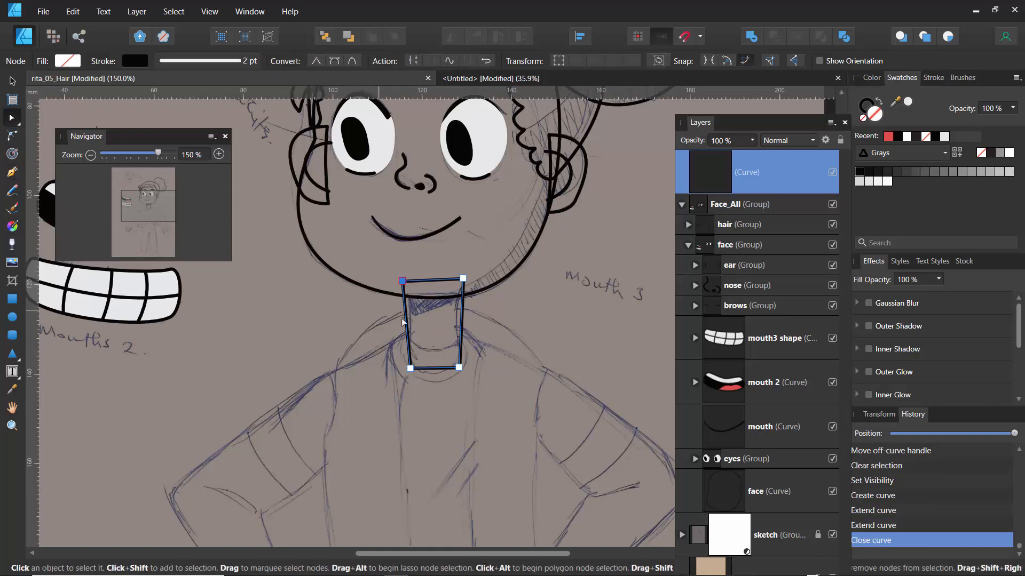
left_click_drag(414, 319, 461, 321)
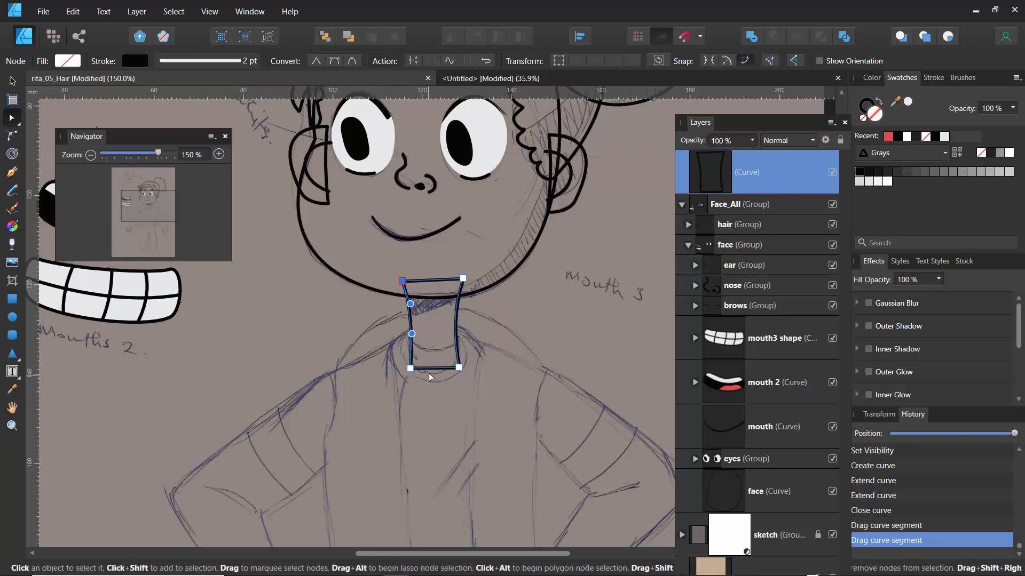
left_click_drag(434, 371, 434, 379)
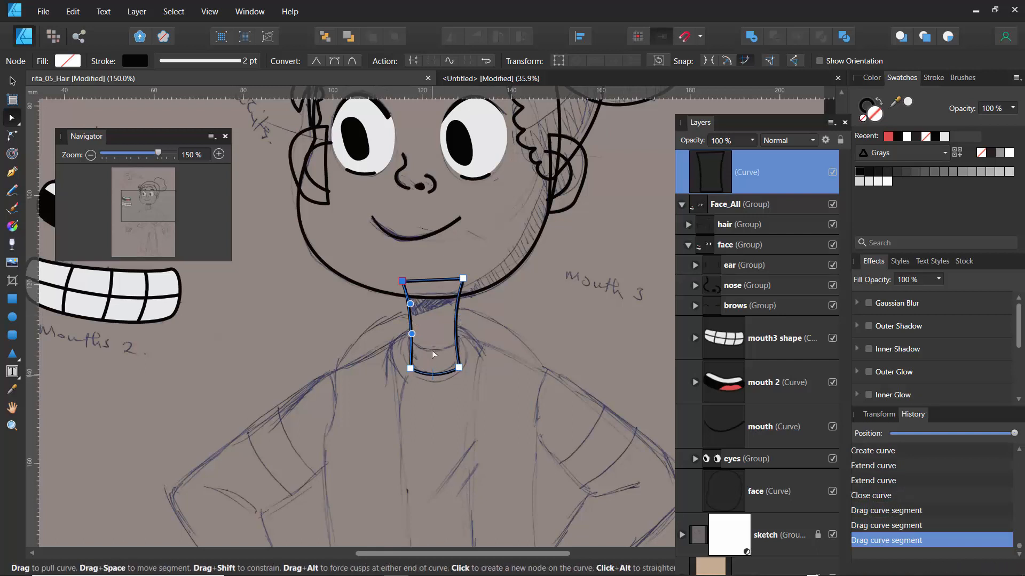
left_click_drag(430, 283, 430, 291)
left_click(363, 310)
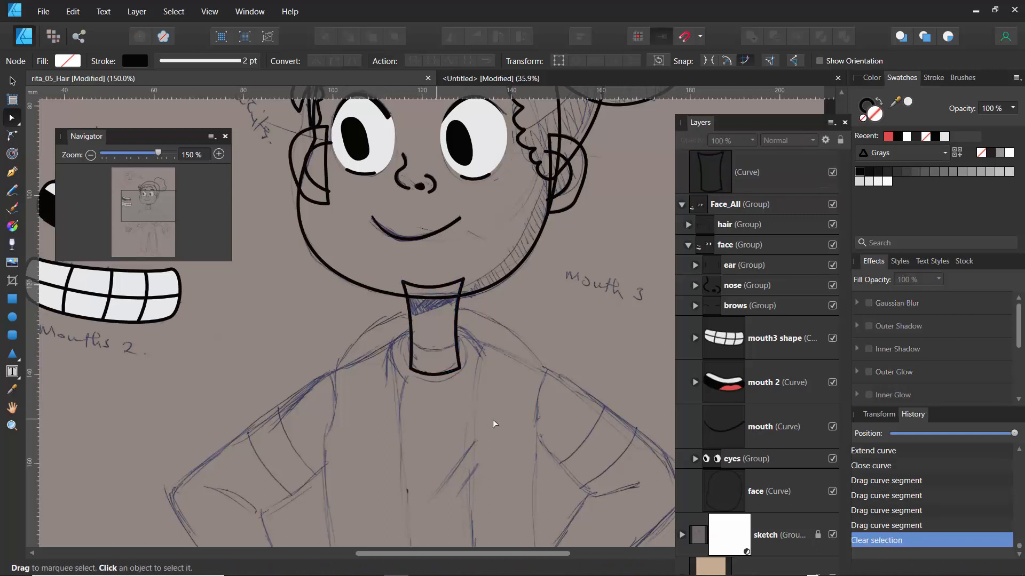
Name the new neck curve "neck" and hide it.
double_click(753, 176)
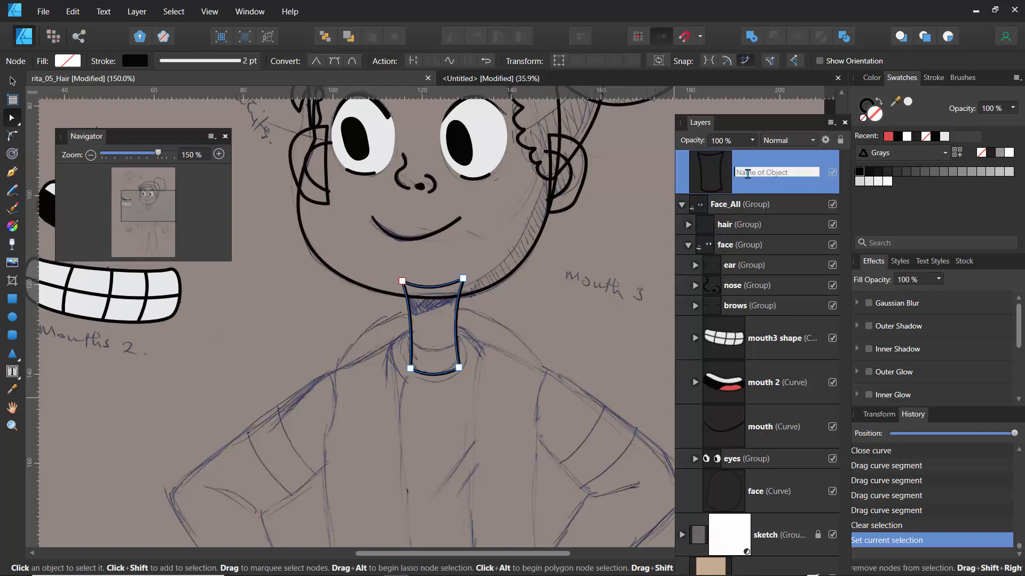
type("neck")
key("Return")
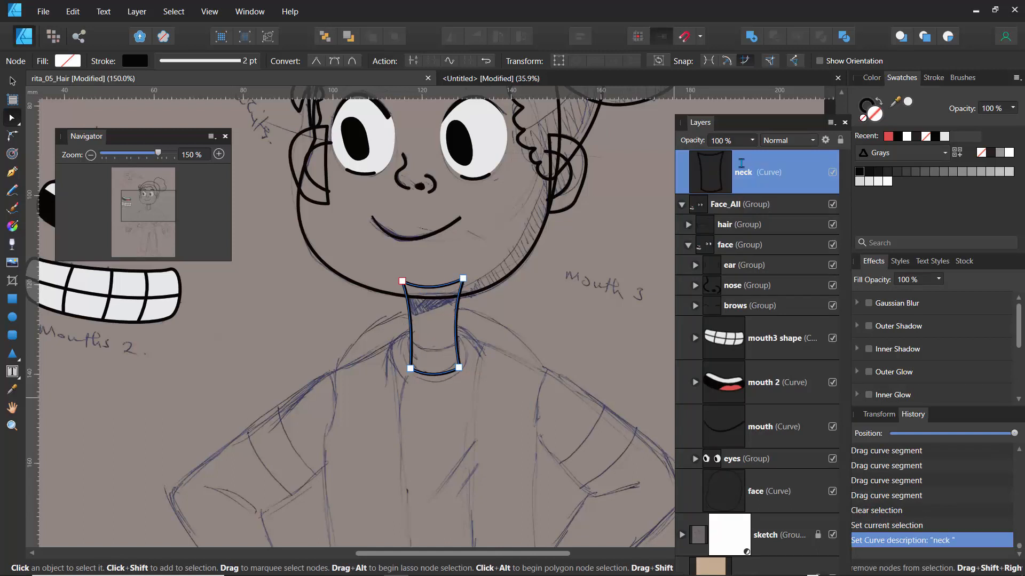
left_click(282, 333)
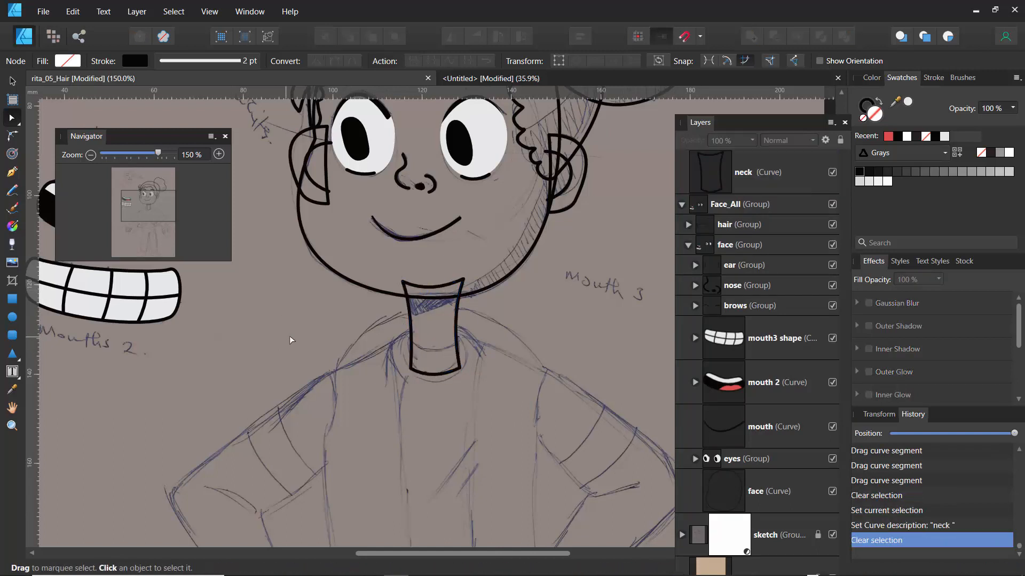
left_click(832, 172)
Start the T-shirt outline with the Pen tool, tracing the left shoulder, short sleeve and left side from the neck to the hem.
left_click_drag(731, 128, 804, 31)
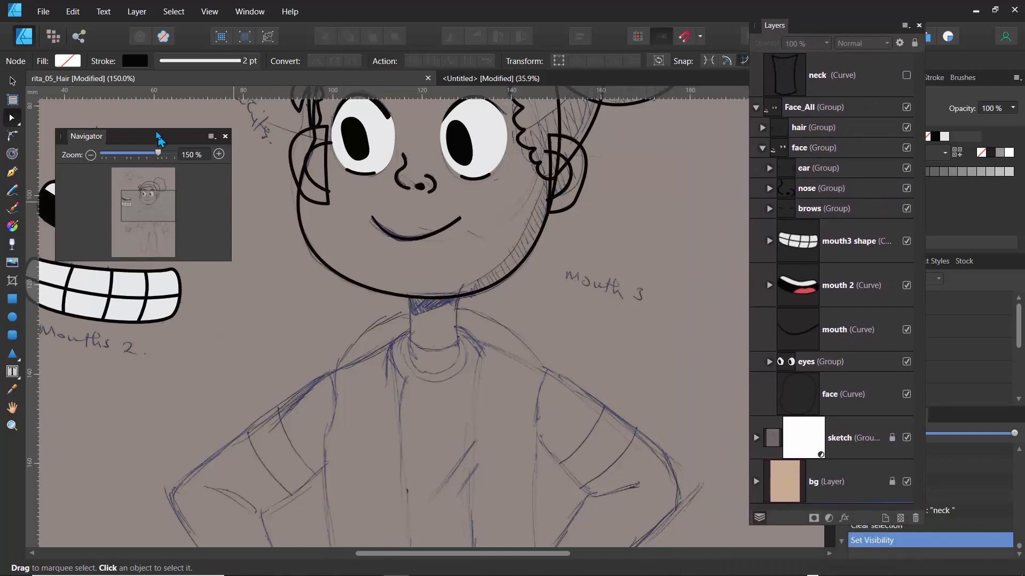
left_click_drag(157, 138, 134, 142)
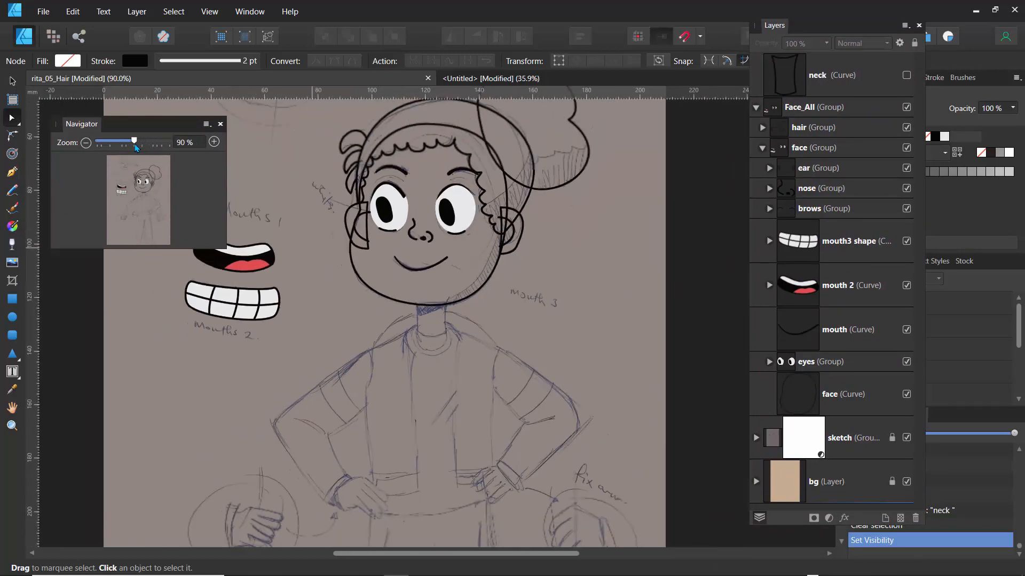
left_click_drag(145, 184, 162, 209)
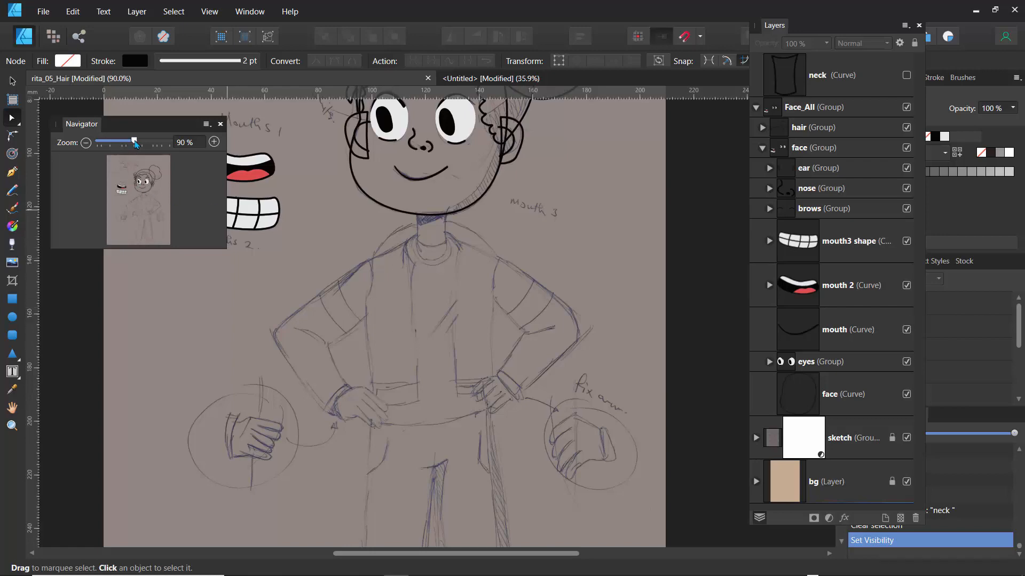
left_click_drag(135, 143, 154, 143)
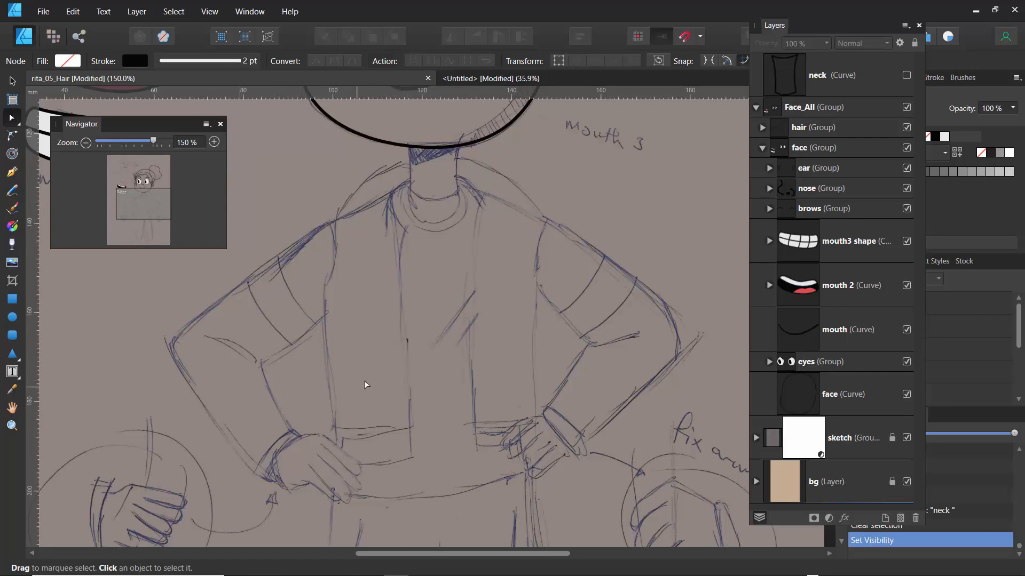
key("p")
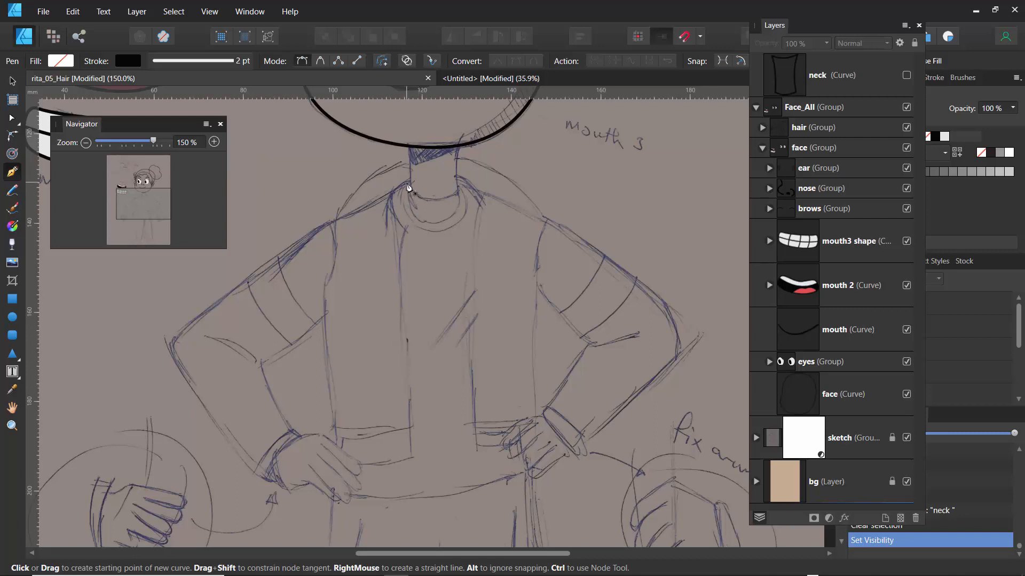
left_click(407, 182)
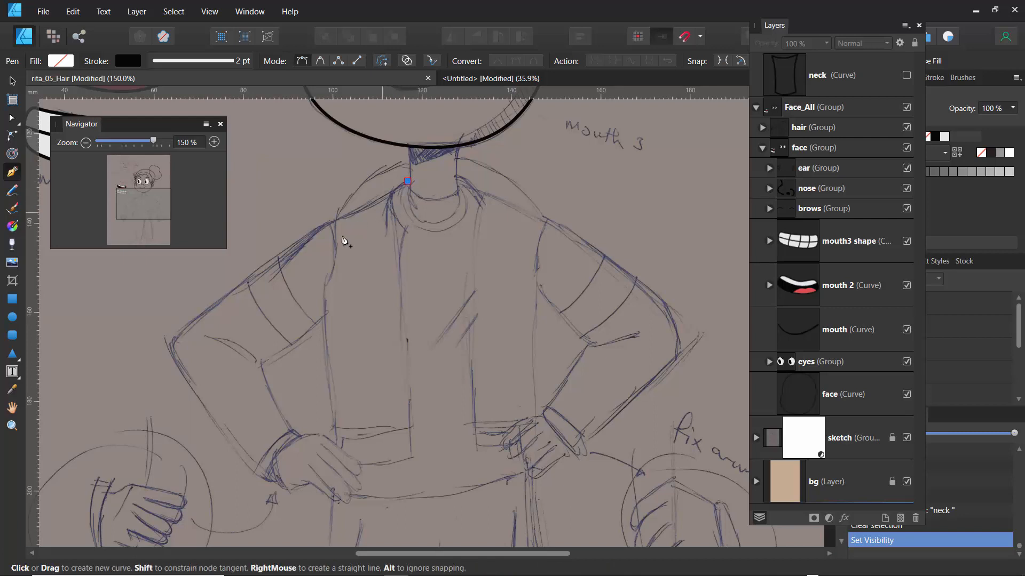
left_click(242, 284)
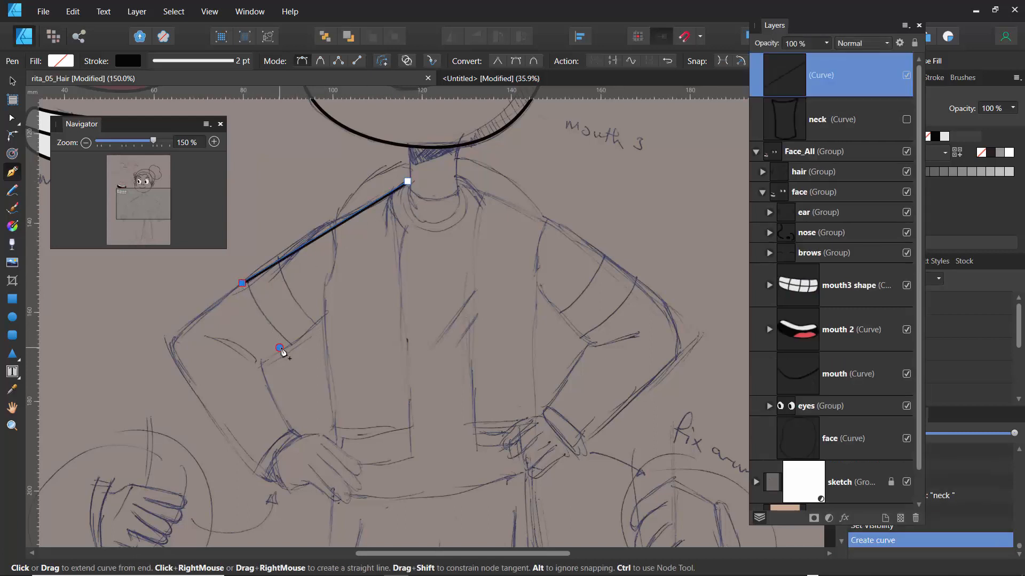
left_click(280, 348)
left_click(321, 314)
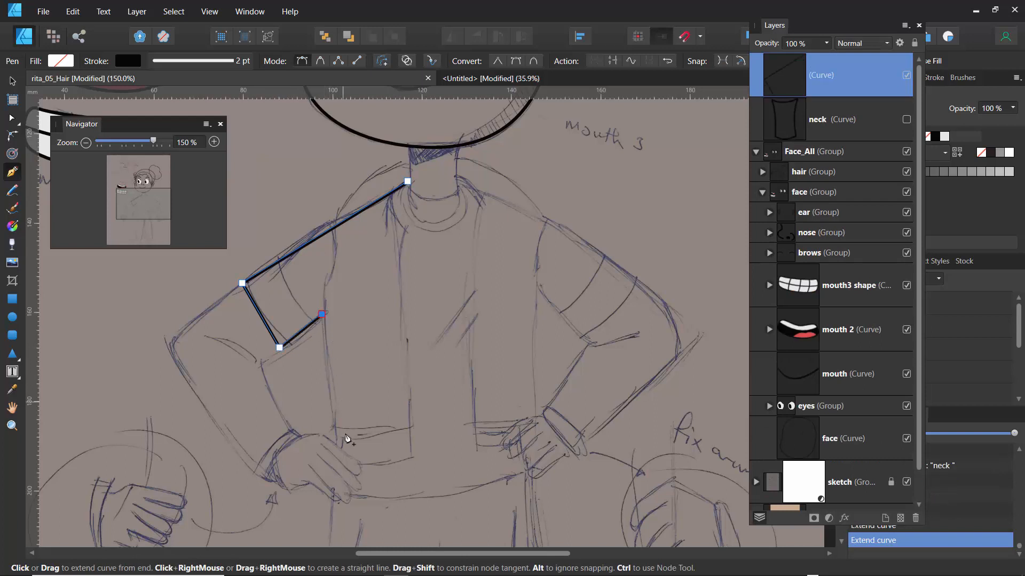
left_click(334, 492)
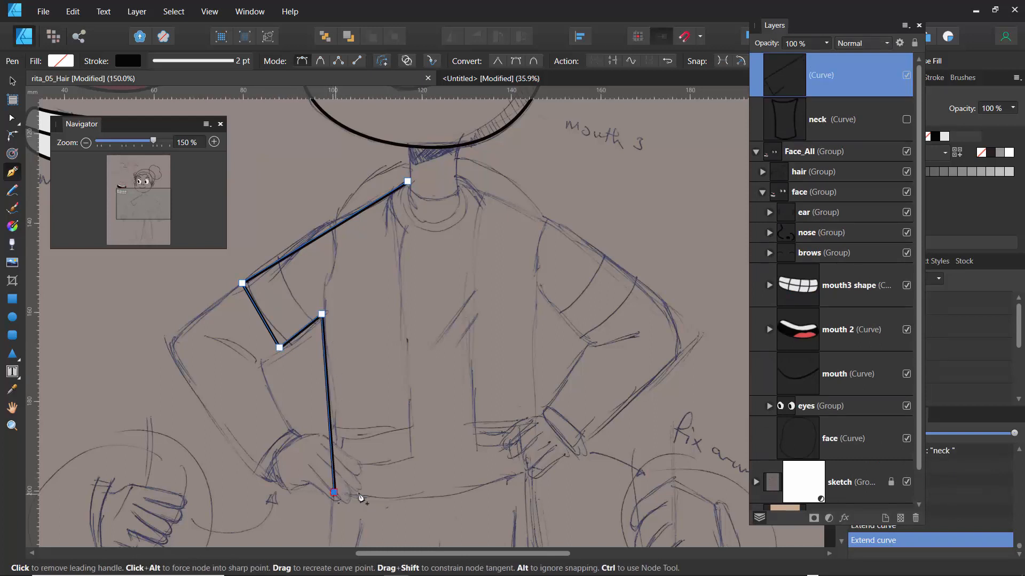
Continue the T-shirt outline along the hem, right side, right sleeve and shoulder, and close it across the neckline.
left_click(532, 468)
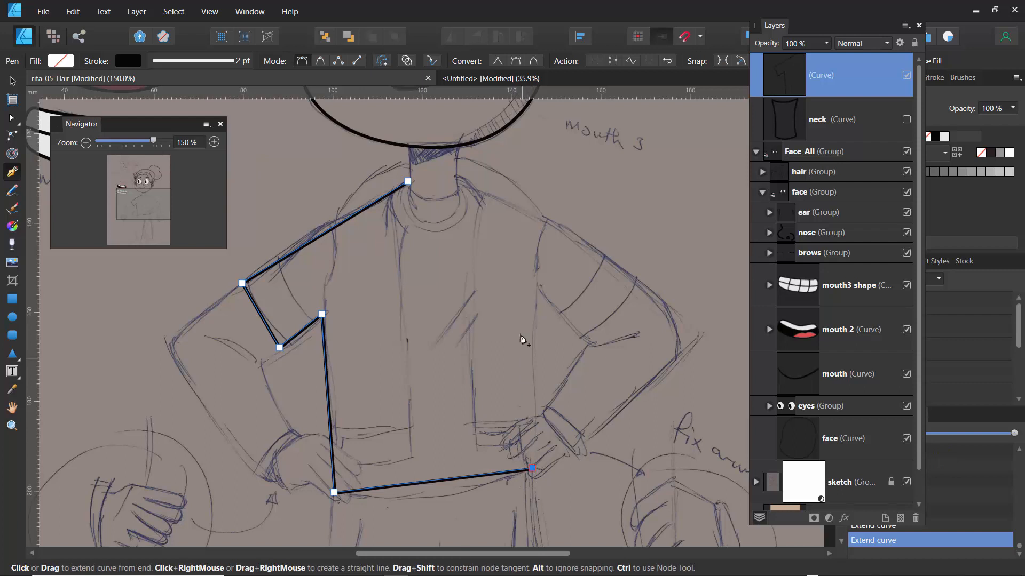
left_click(534, 283)
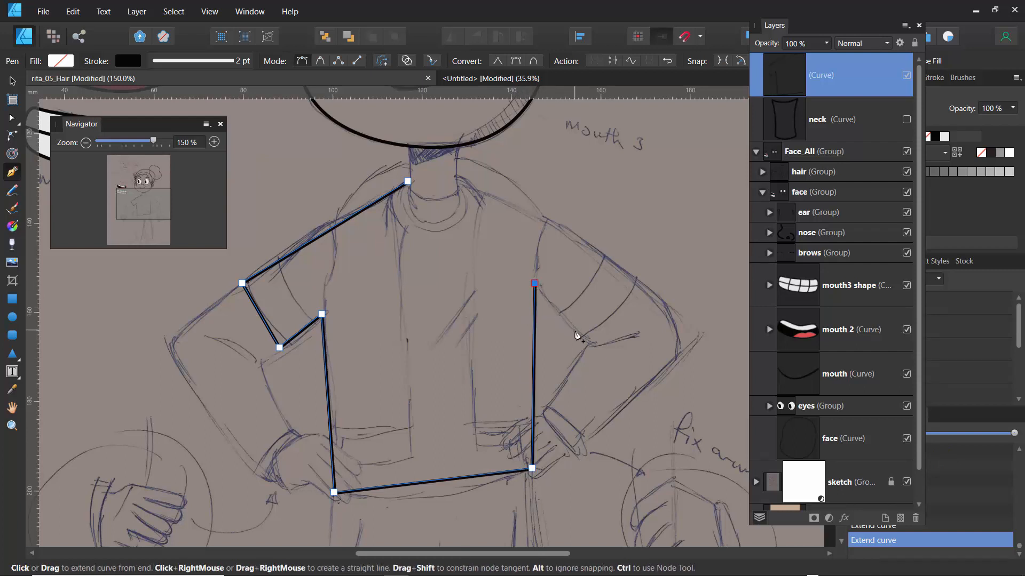
left_click(575, 330)
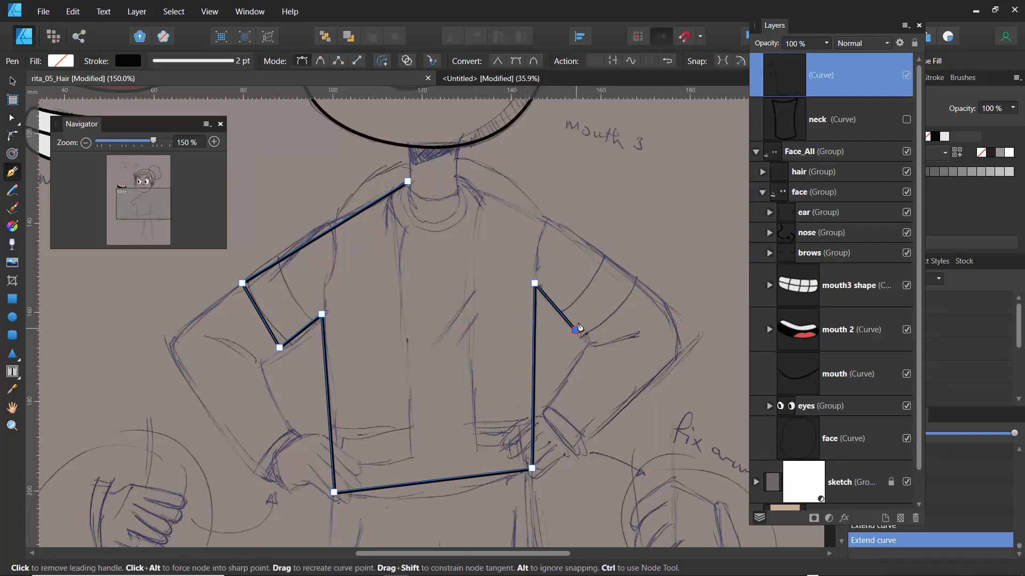
left_click(618, 264)
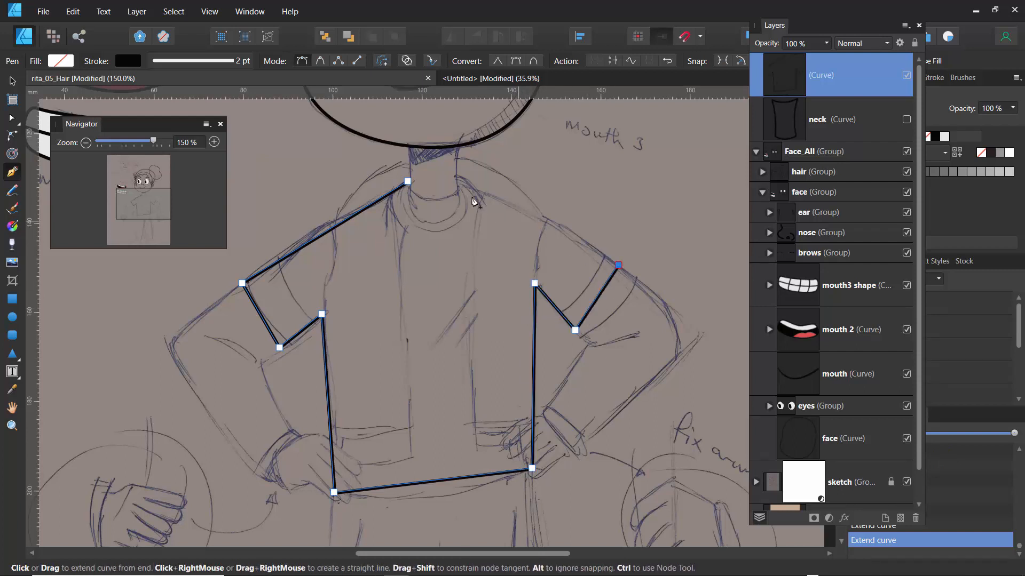
left_click(457, 175)
left_click(407, 181)
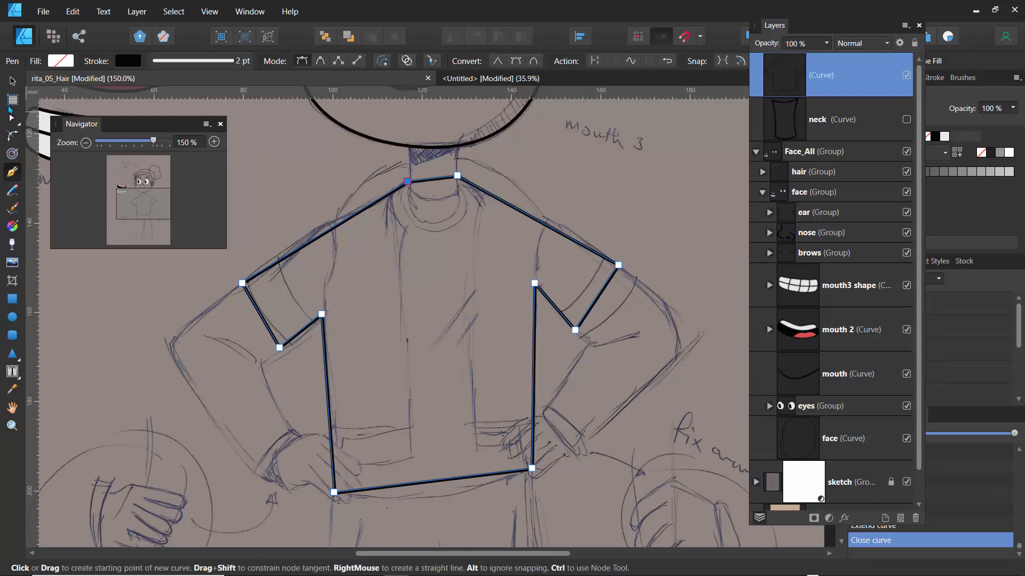
Level the T-shirt's neckline nodes, then curve the neckline downward, the left shoulder outward and the left sleeve opening to follow the sketch.
left_click(13, 118)
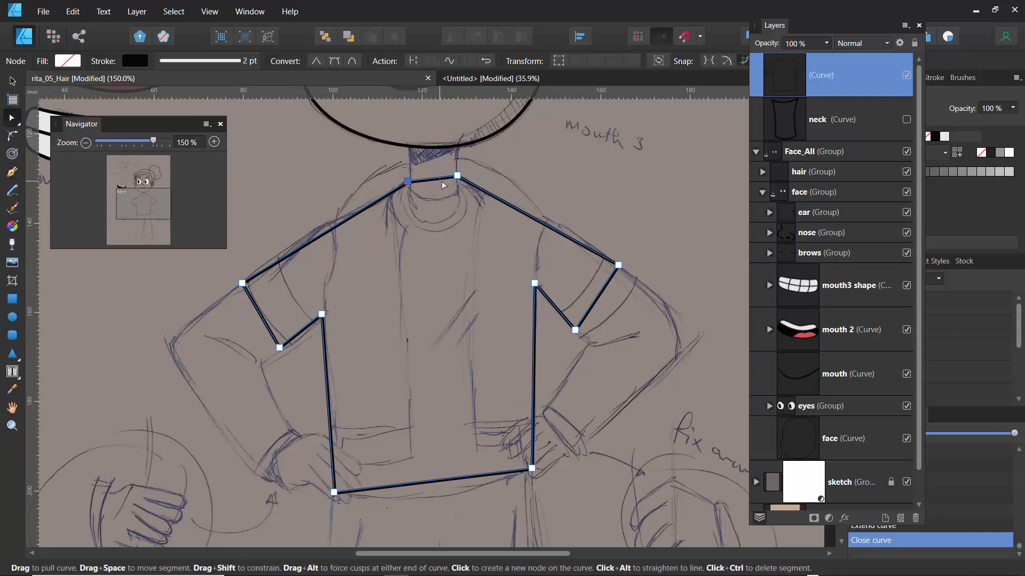
left_click_drag(457, 175, 407, 184)
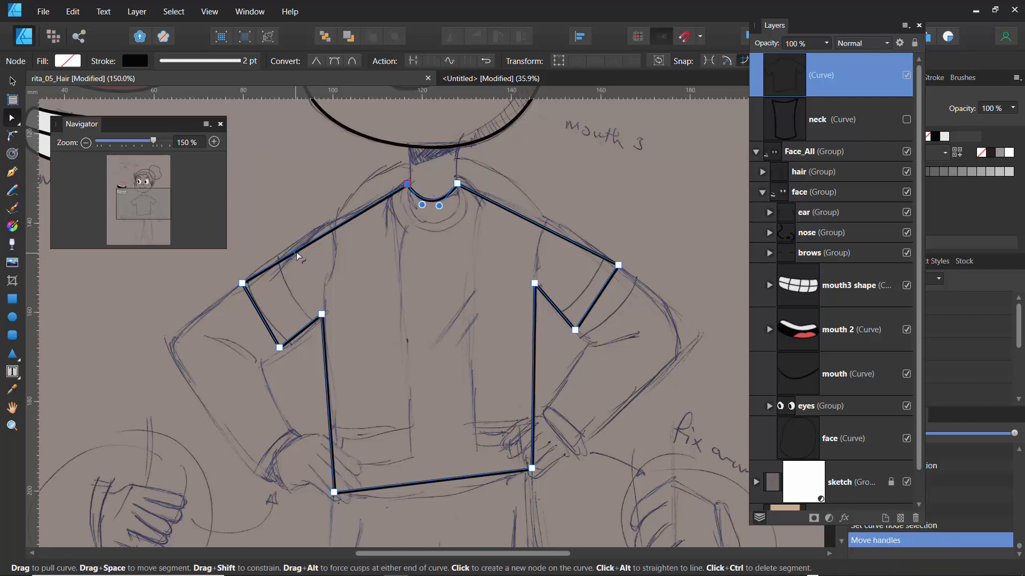
left_click_drag(297, 256, 292, 247)
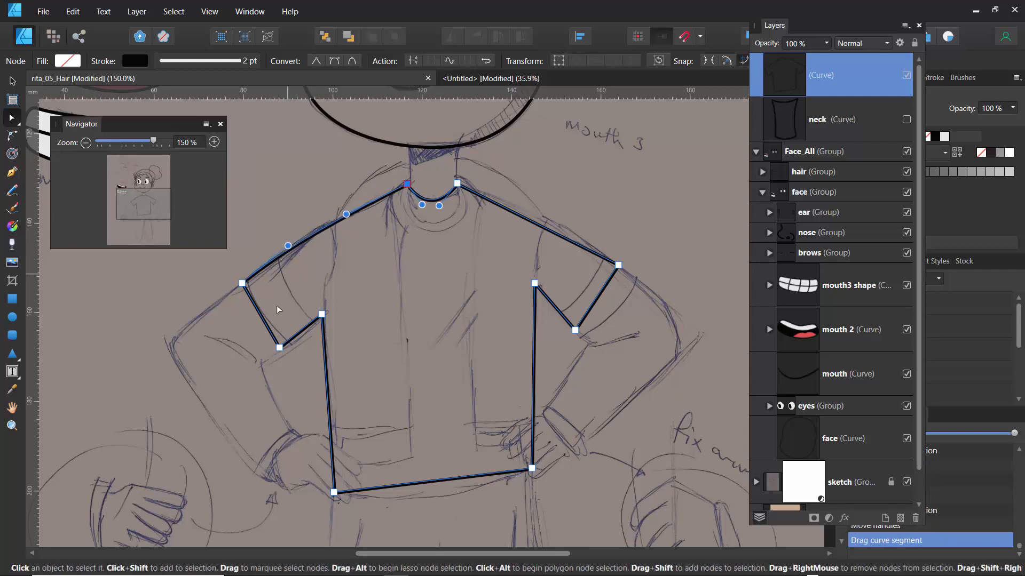
left_click_drag(265, 325, 301, 332)
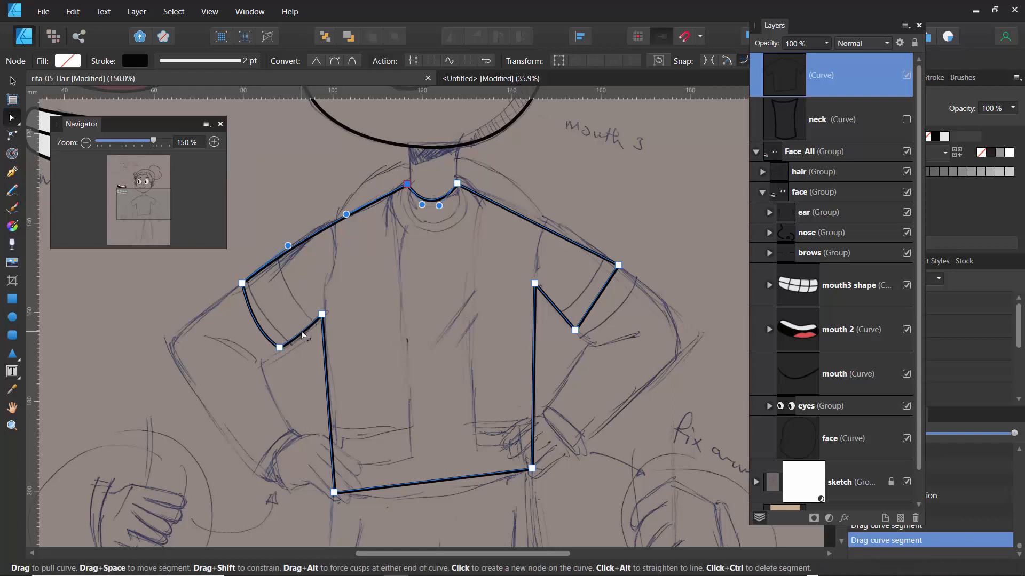
Bend the T-shirt's left side, hem, right side, right shoulder and right sleeve opening into gentle curves along the sketch.
left_click_drag(331, 394, 335, 390)
left_click_drag(442, 482, 440, 496)
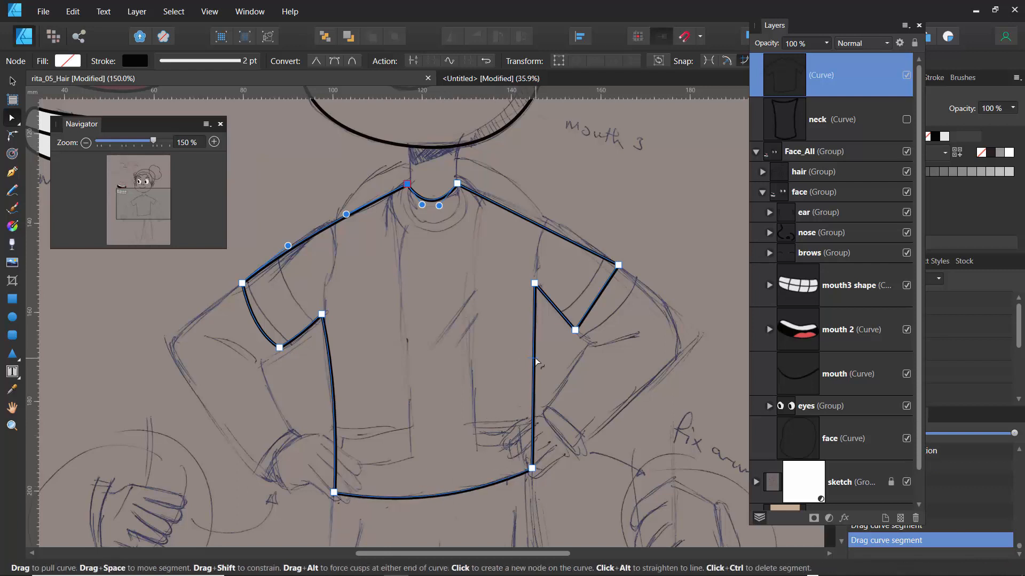
left_click_drag(533, 361, 531, 361)
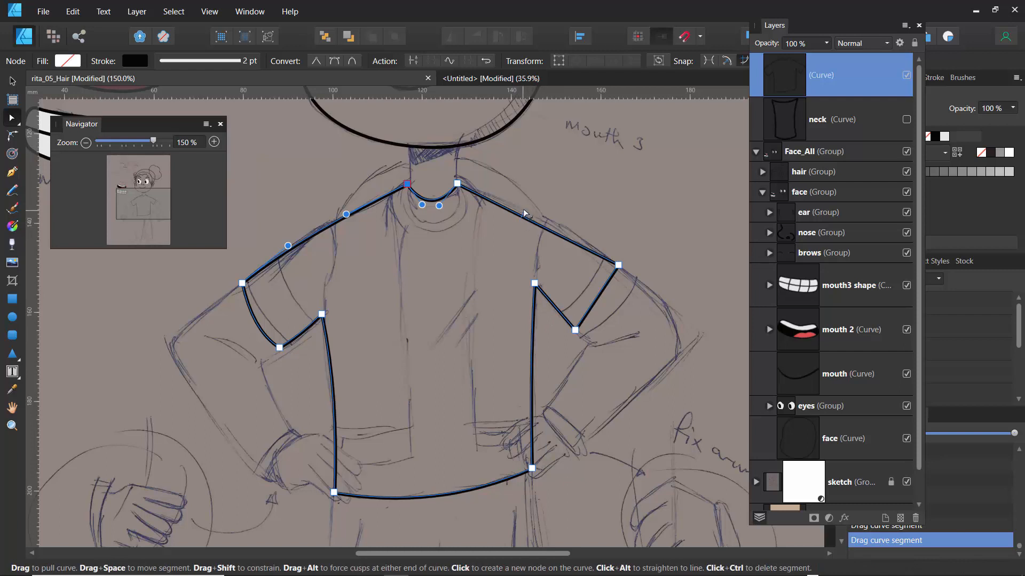
left_click_drag(522, 216, 524, 214)
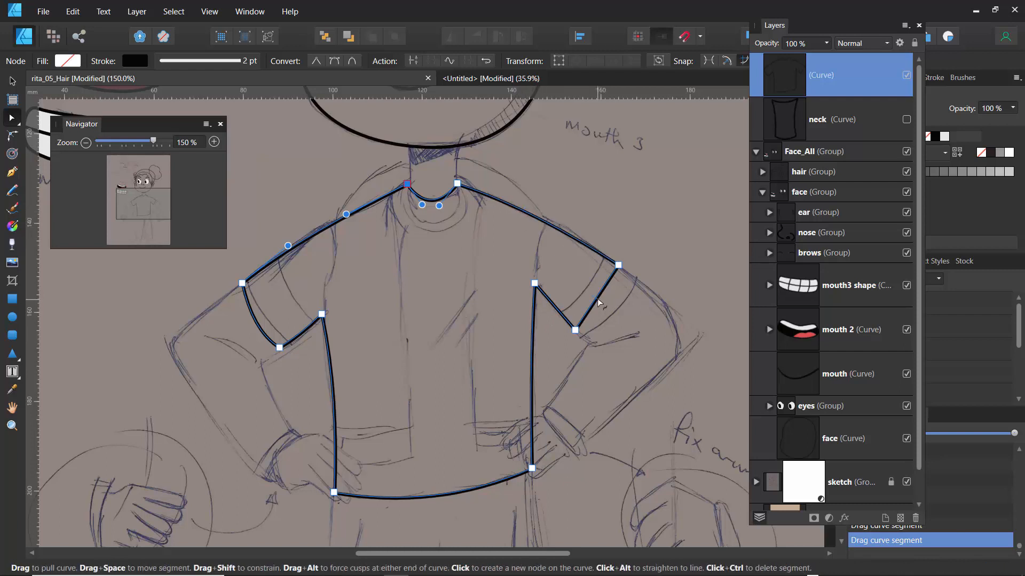
left_click_drag(605, 305, 609, 308)
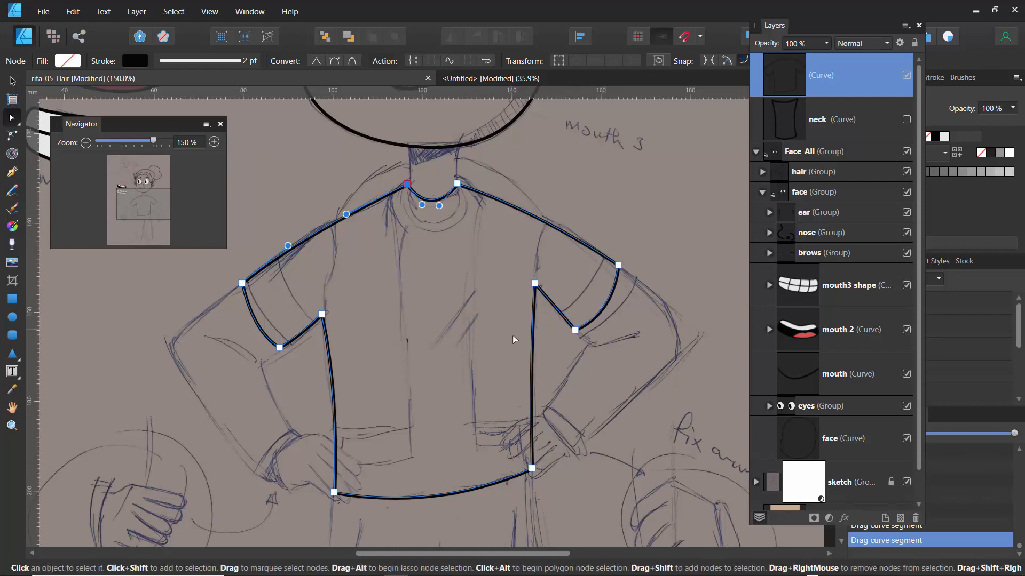
Name the T-shirt curve "tee" and deselect it.
double_click(814, 78)
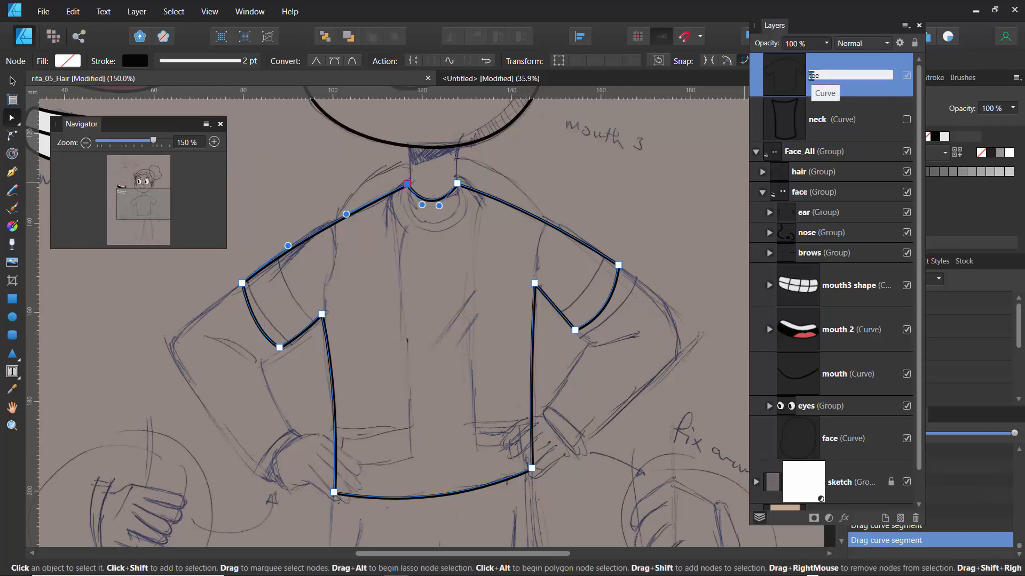
type("tee")
key("Return")
left_click(332, 199)
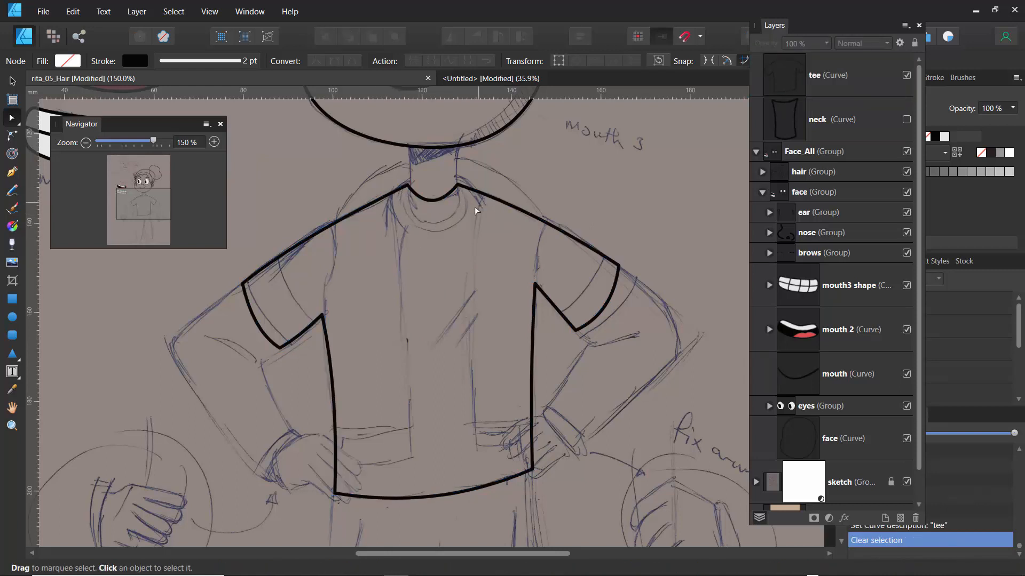
Deepen the tee's neckline into a rounder U-shape by adjusting the curve handles at both neck nodes, then deselect the shape.
left_click(419, 197)
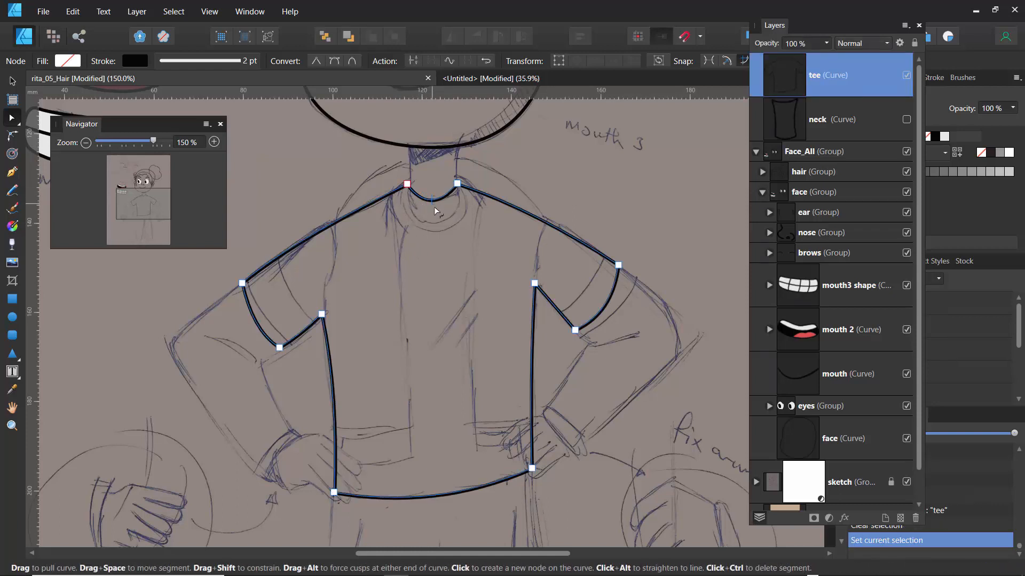
left_click_drag(434, 207, 463, 228)
left_click(408, 185)
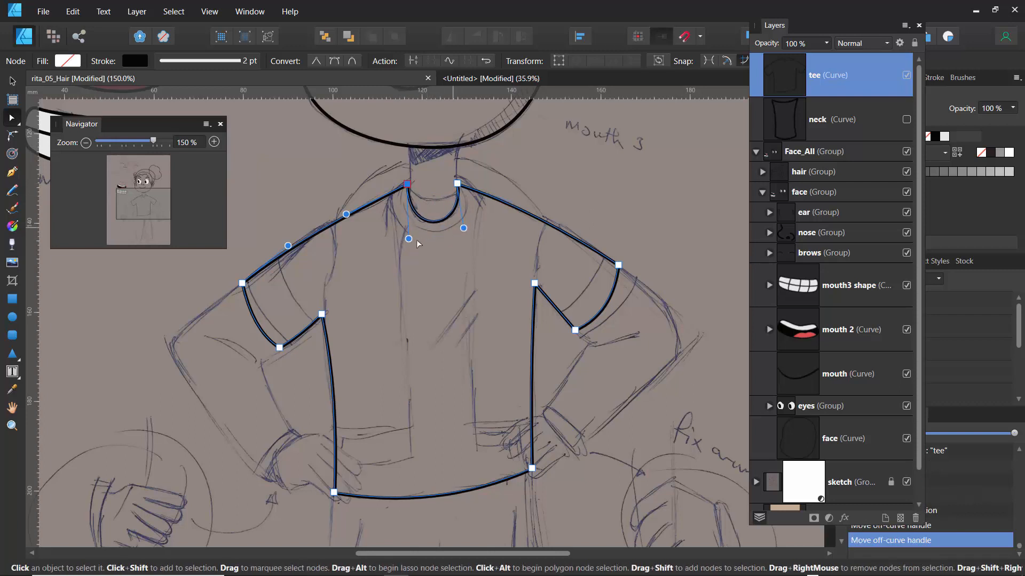
left_click_drag(407, 243, 400, 244)
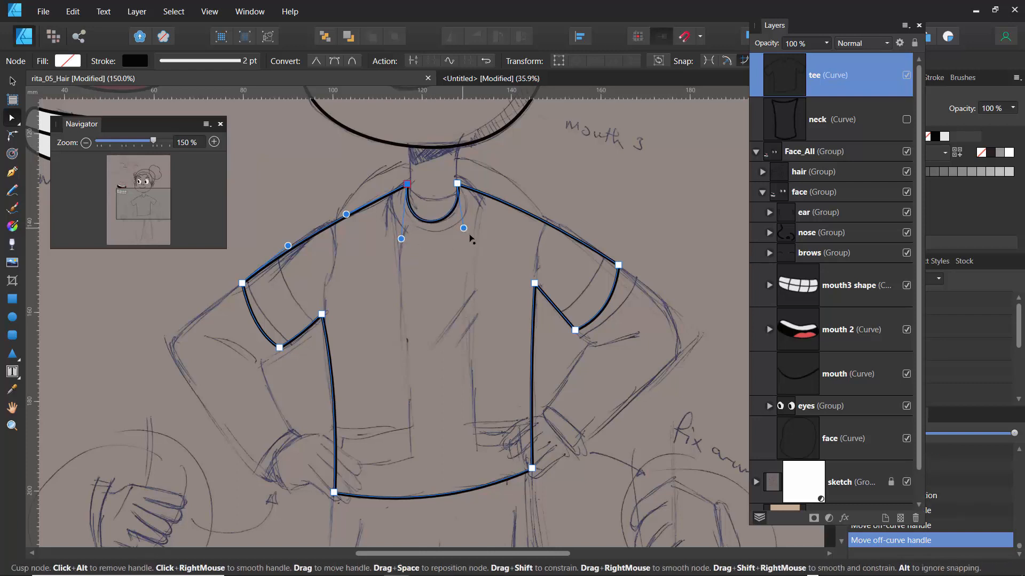
left_click_drag(464, 228, 472, 224)
left_click(387, 226)
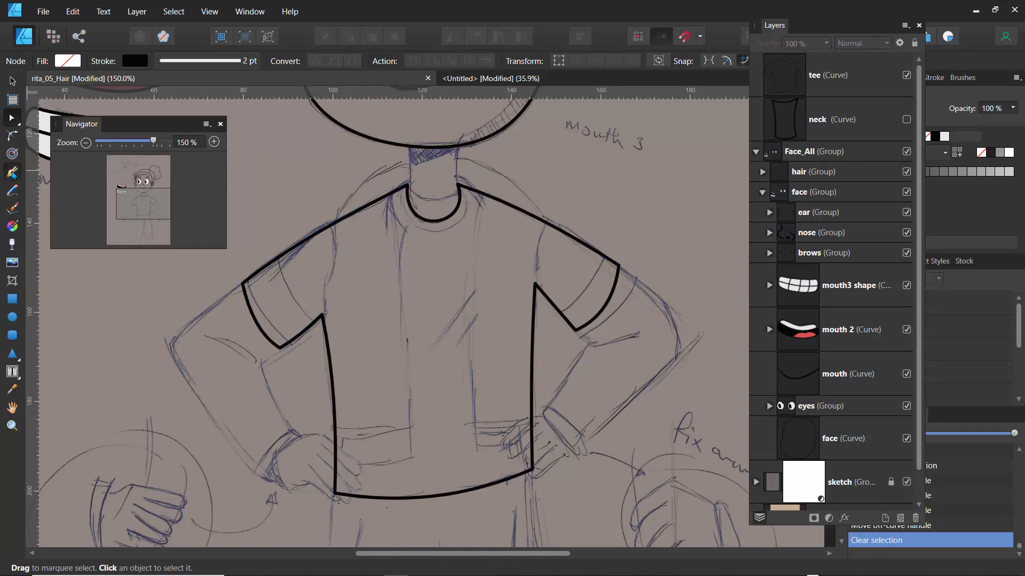
Draw a straight line across the neck opening with the Pen tool, joining the two ends of the tee's neckline.
key("p")
left_click(406, 187)
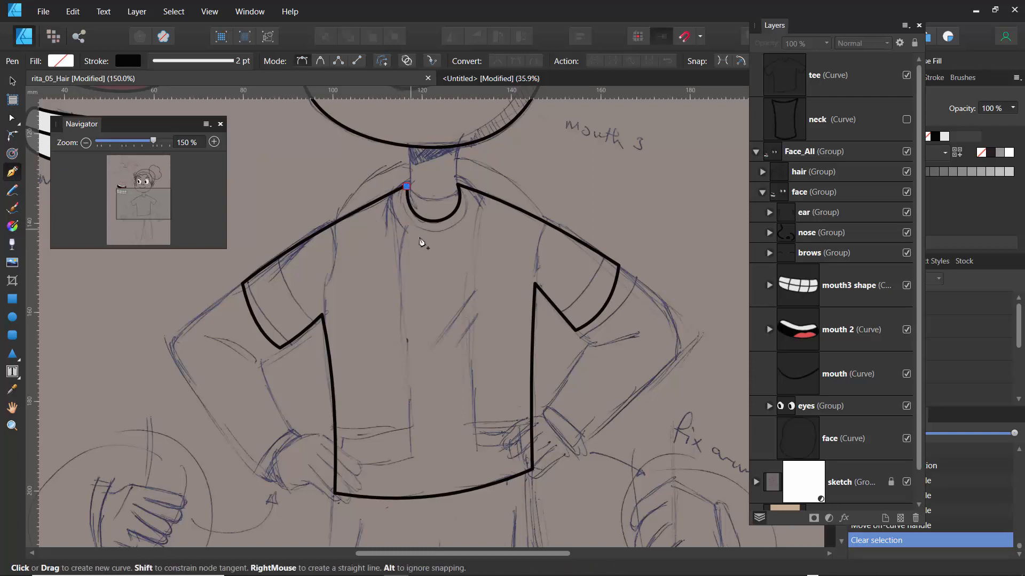
left_click(461, 186)
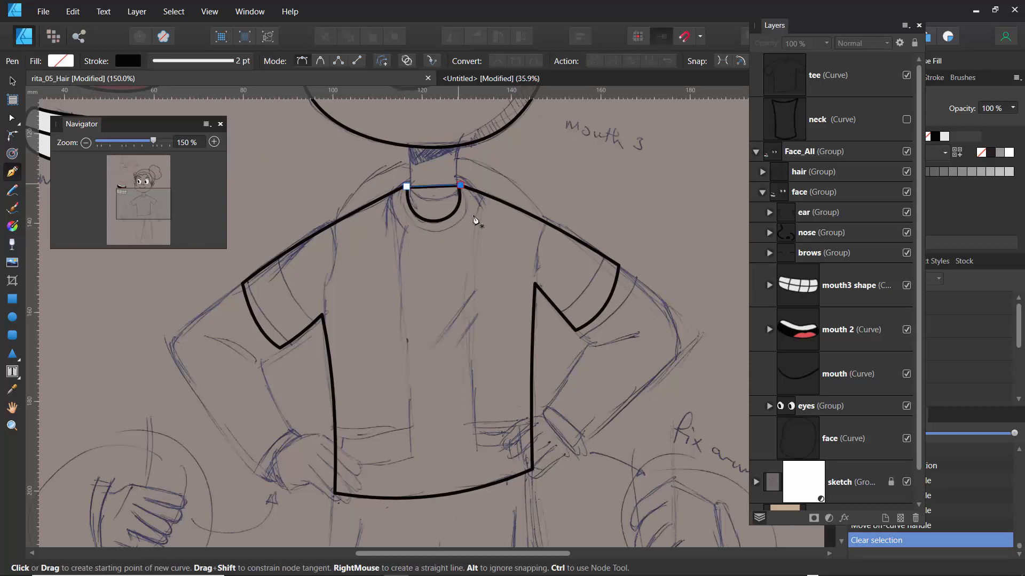
key("a")
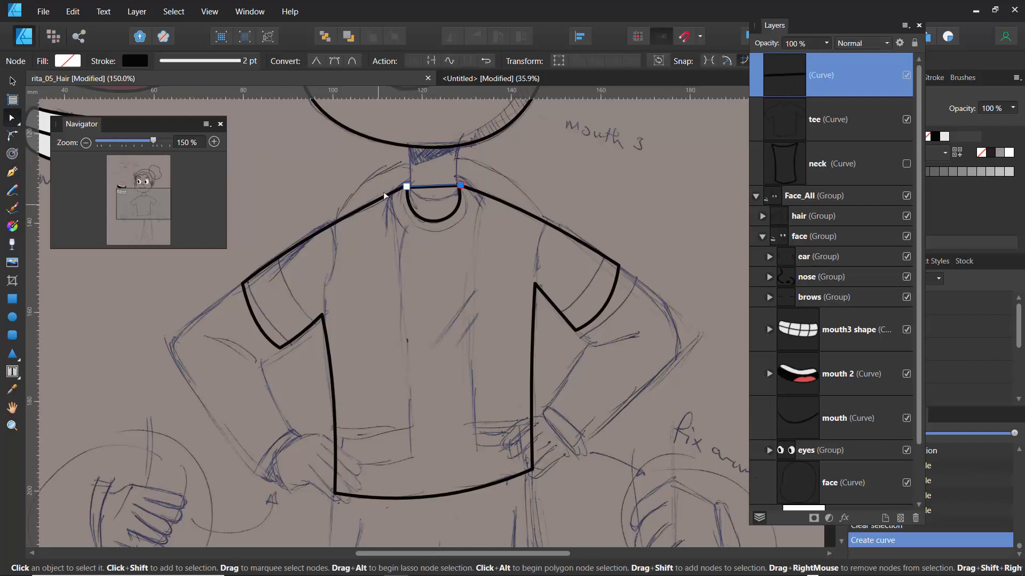
Bend the new line into a collar arc below the neckline and shift its left end outward along the shoulder.
left_click_drag(434, 186, 384, 240)
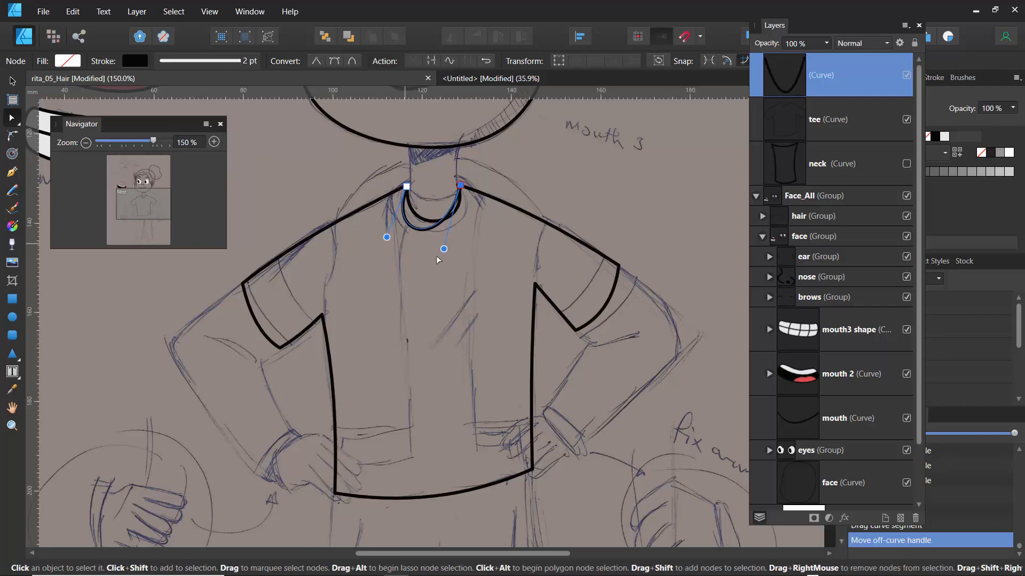
left_click_drag(445, 249, 479, 308)
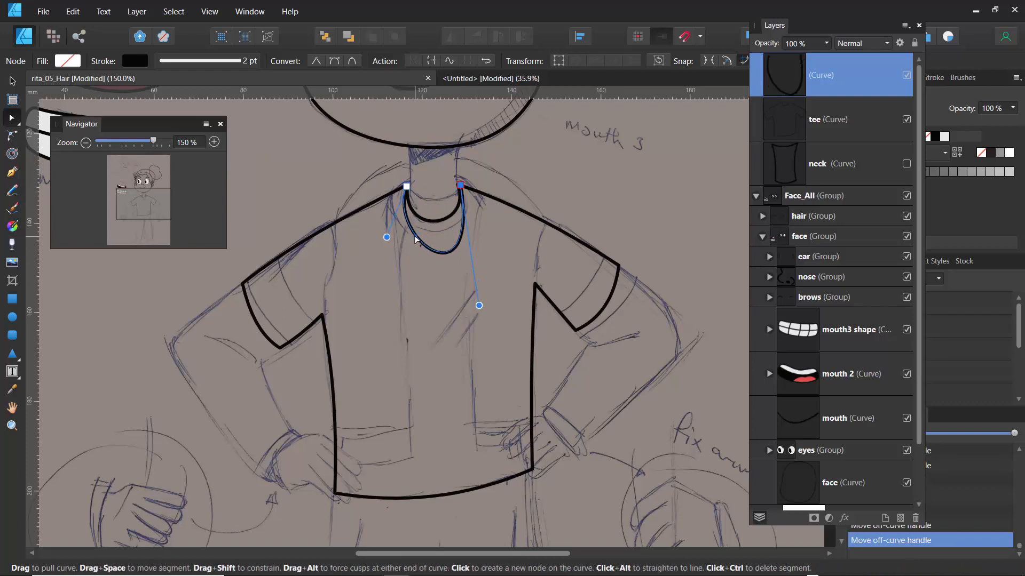
left_click_drag(407, 223, 468, 236)
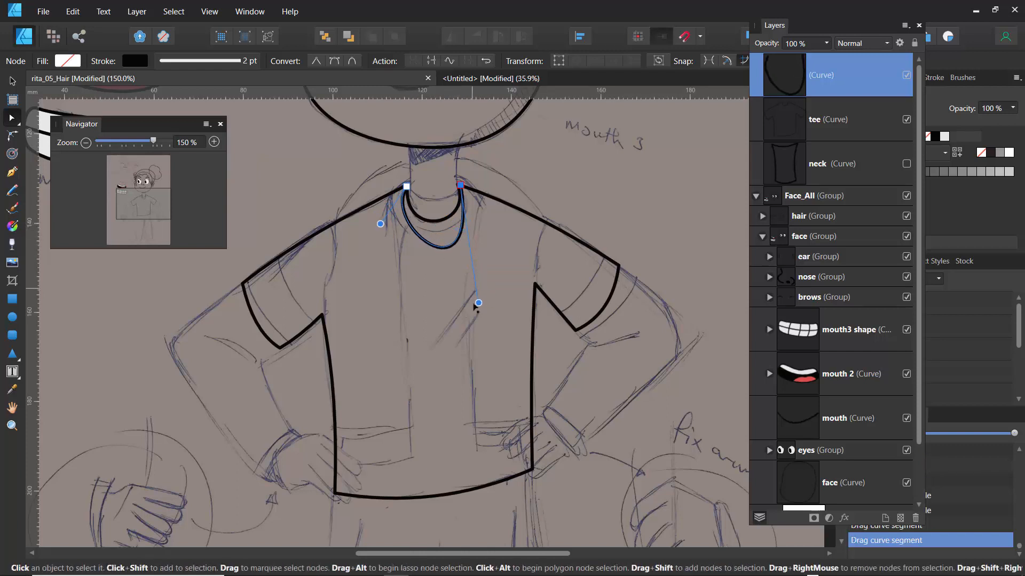
left_click_drag(478, 302, 484, 262)
mouse_move(380, 224)
left_mouse_down()
mouse_move(360, 243)
mouse_move(374, 235)
left_mouse_up()
left_click_drag(406, 186, 400, 187)
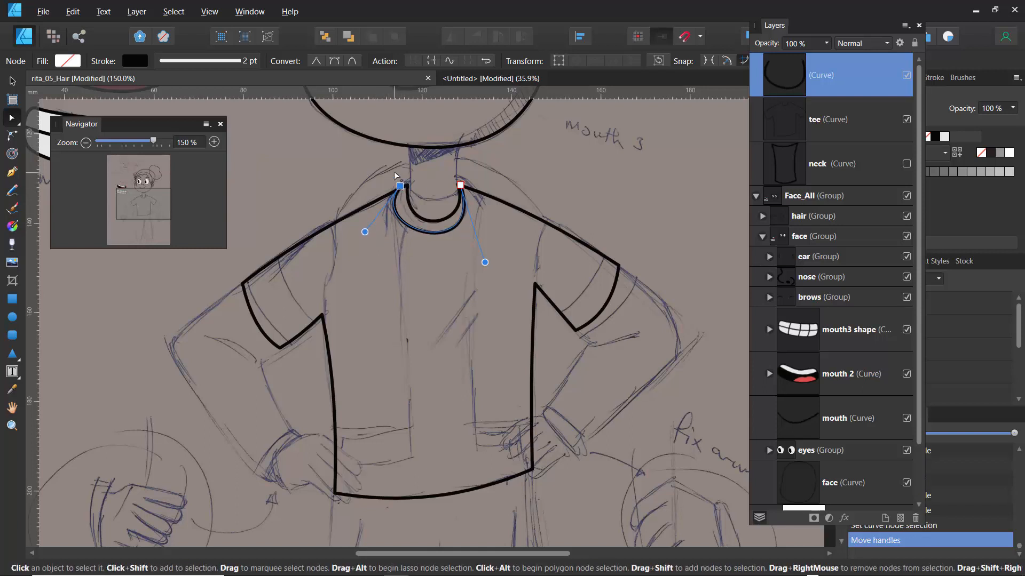
left_click(394, 171, "alt")
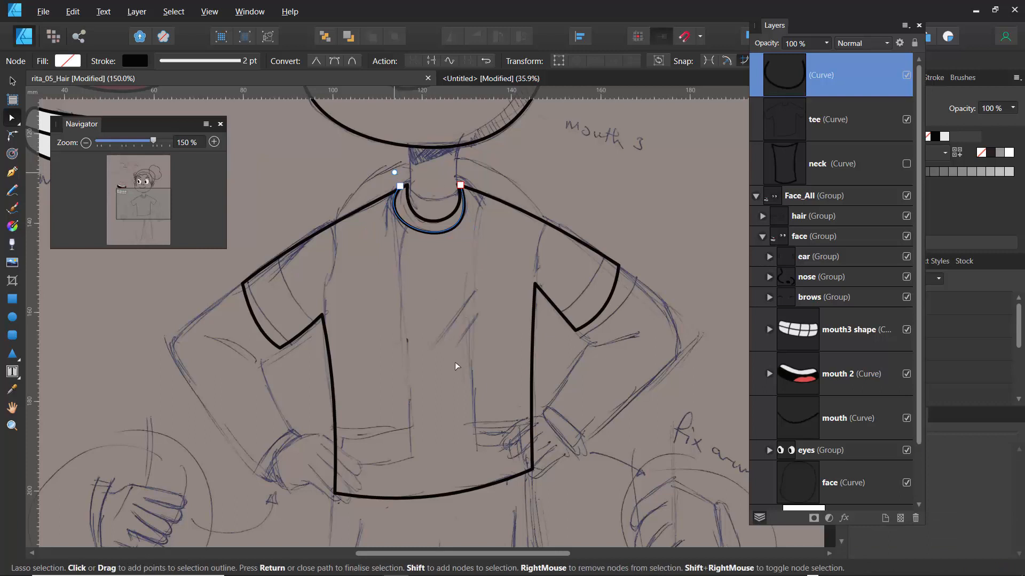
left_click(350, 198)
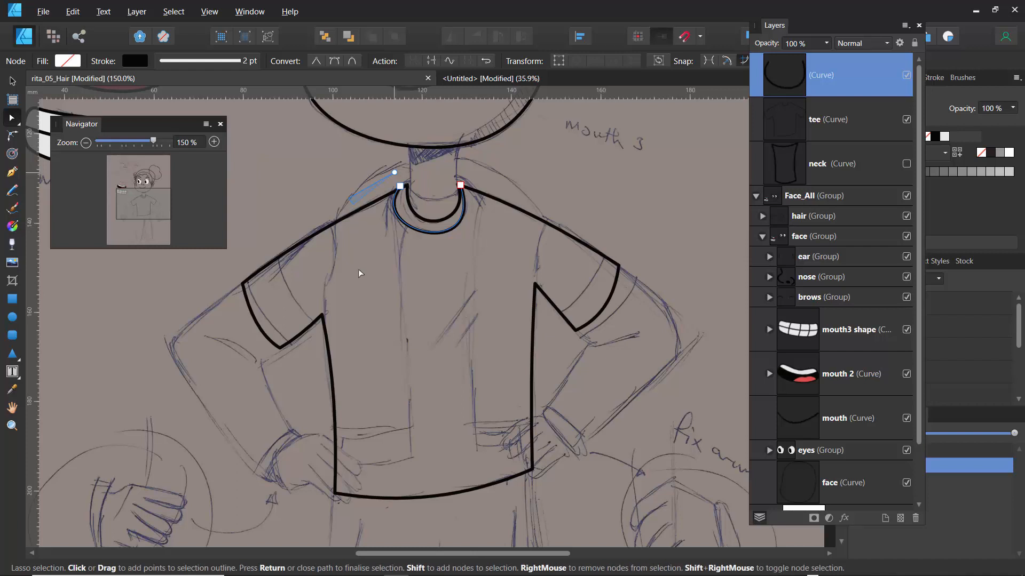
key("ctrl+z")
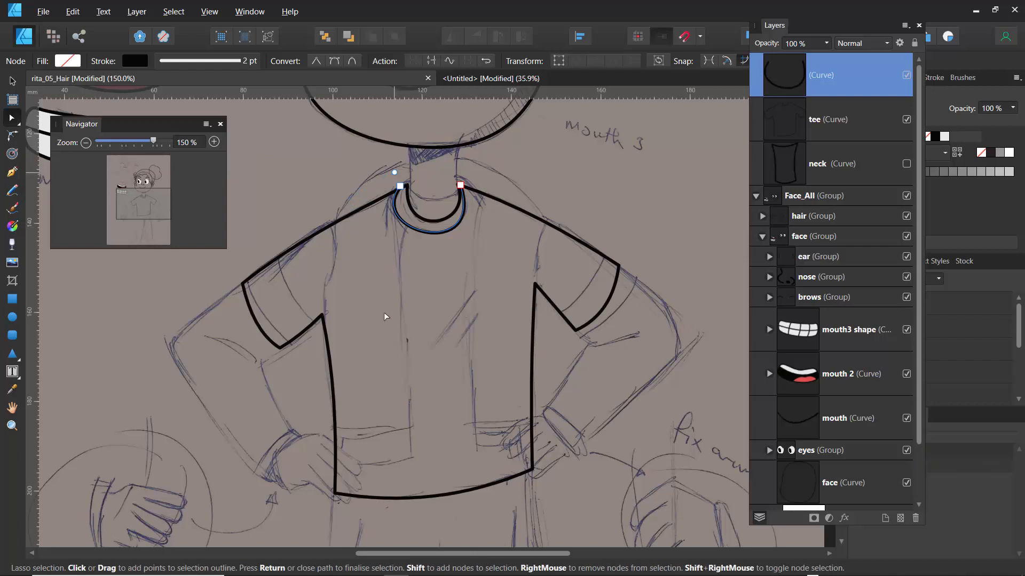
left_click(13, 81)
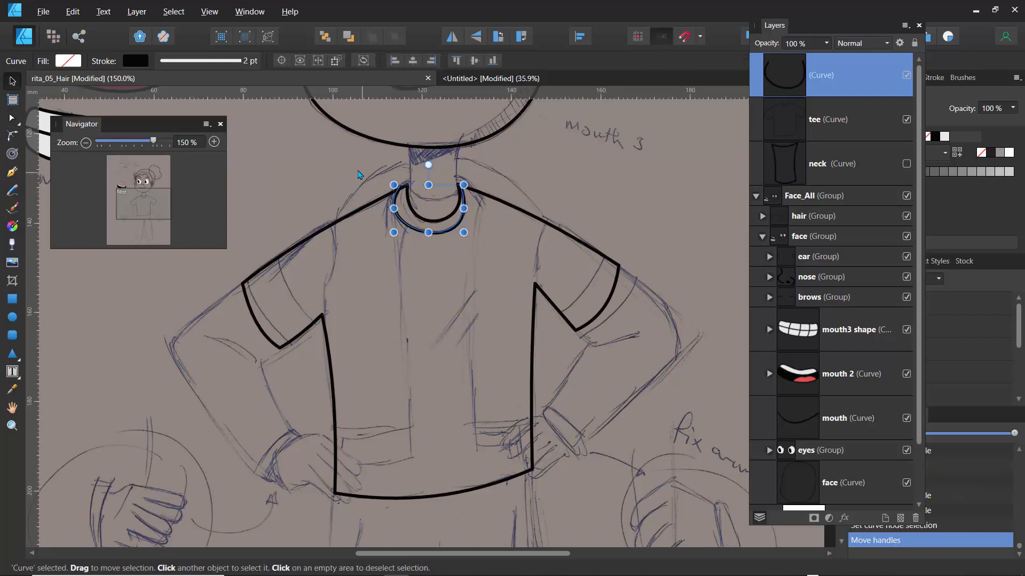
left_click(415, 217)
left_click(459, 210)
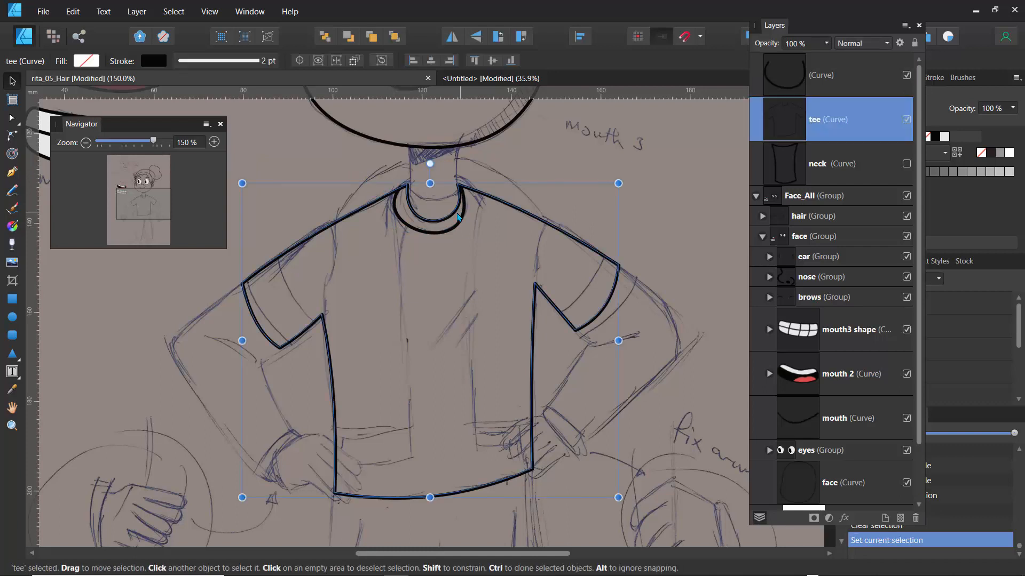
left_click(396, 207)
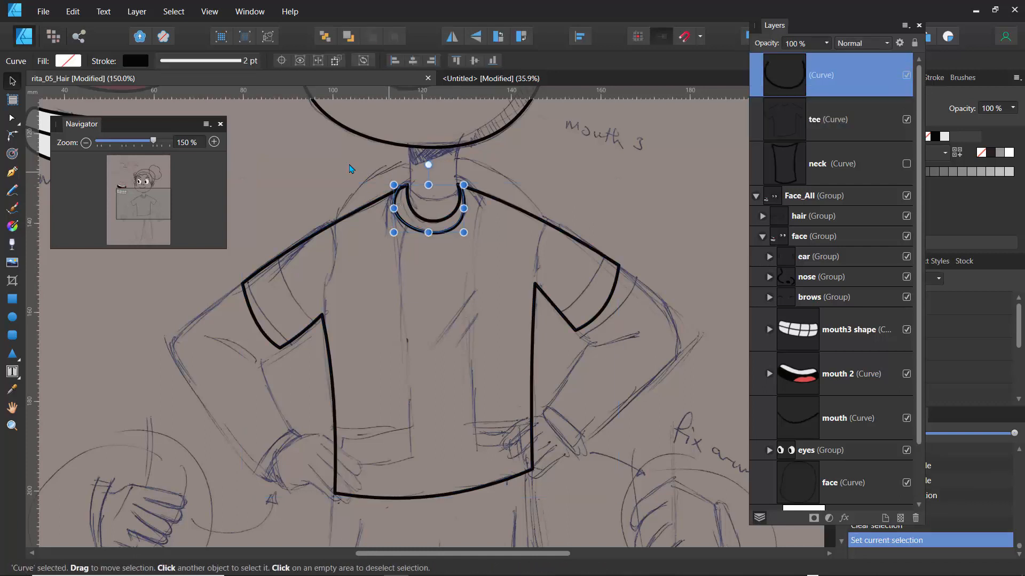
Zoom to 200% on the neck and move the collar curve's right end outward onto the right shoulder line.
left_click(12, 118)
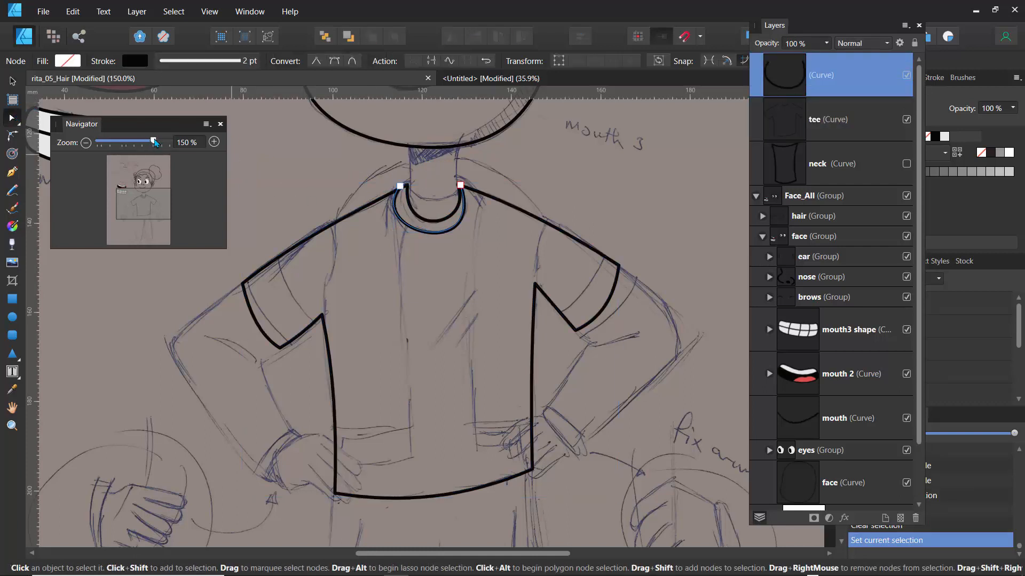
mouse_move(154, 141)
left_mouse_down()
mouse_move(167, 143)
mouse_move(158, 142)
left_mouse_up()
left_click_drag(143, 207, 145, 199)
mouse_move(390, 292)
left_mouse_down()
mouse_move(393, 300)
mouse_move(391, 292)
left_mouse_up()
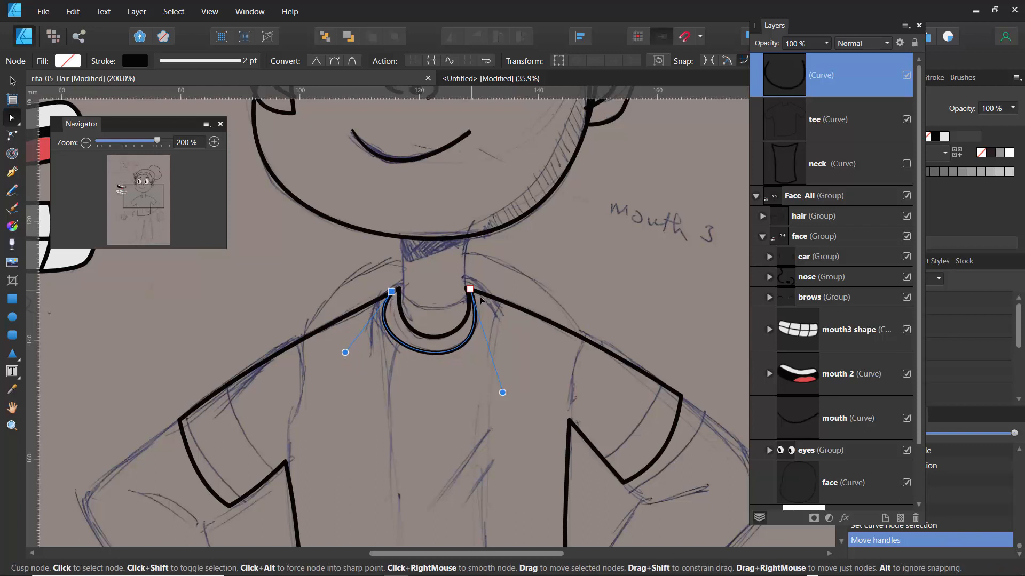
left_click_drag(470, 289, 480, 293)
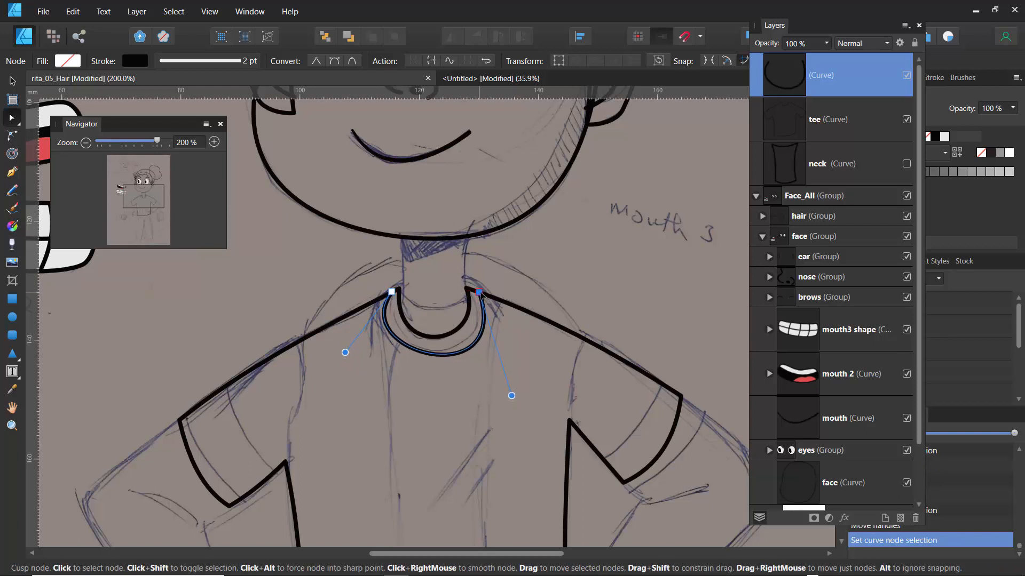
left_click(371, 253)
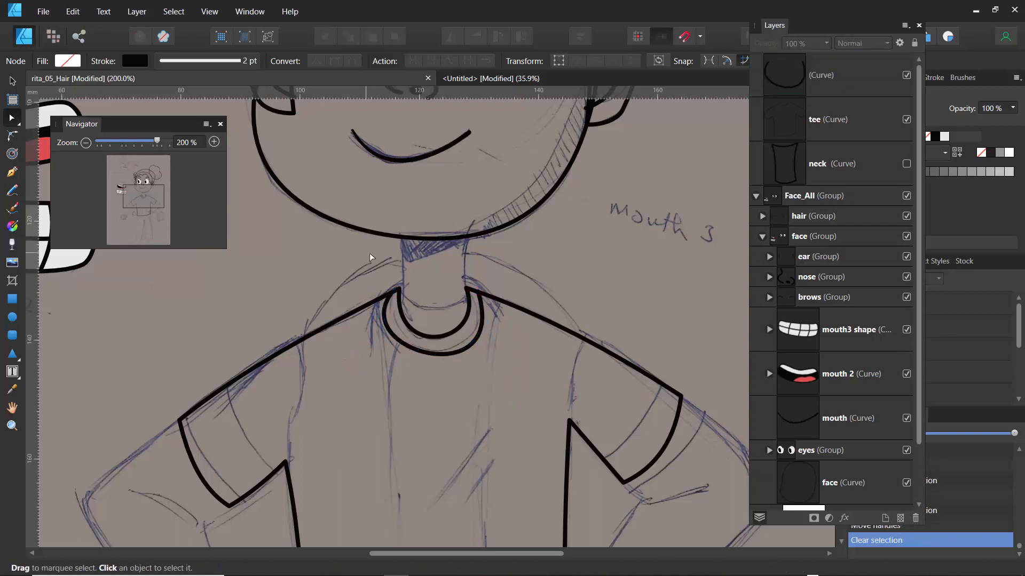
Refine the collar curve's left end node and both handles into an even band around the neckline, leaving the curve selected.
left_click(383, 298)
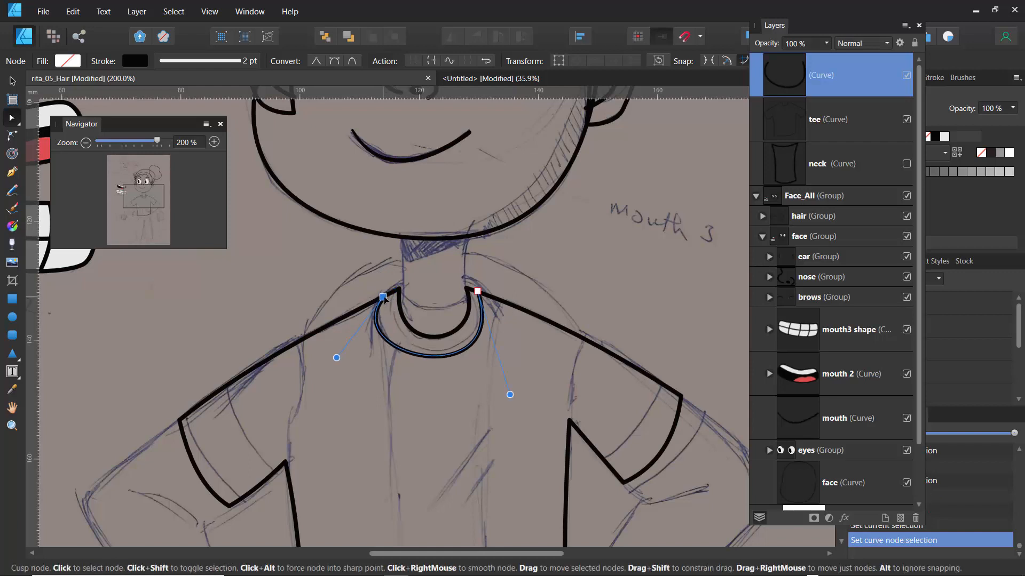
left_click_drag(336, 357, 365, 356)
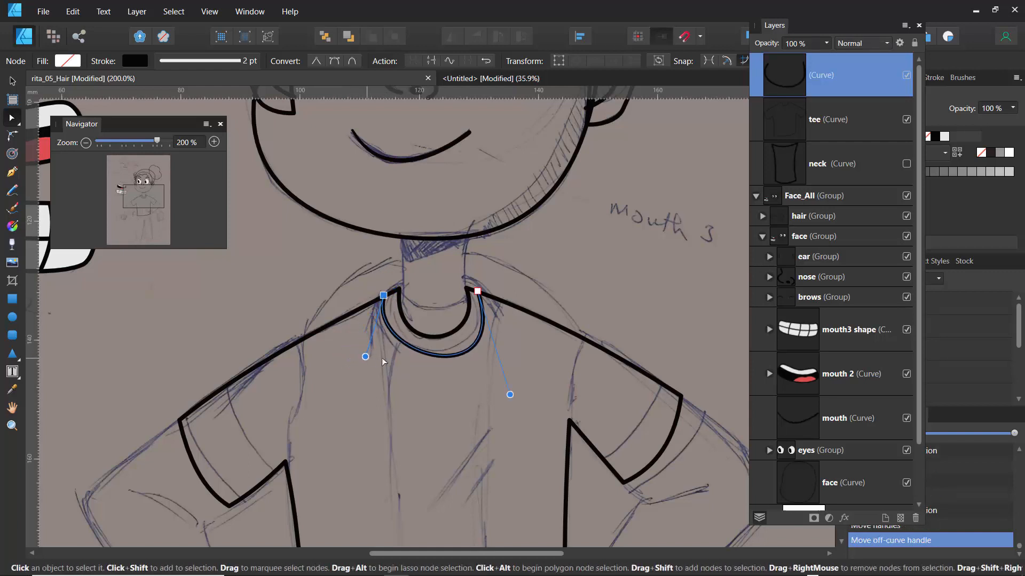
left_click_drag(510, 394, 503, 382)
left_click_drag(384, 295, 387, 294)
left_click(373, 288)
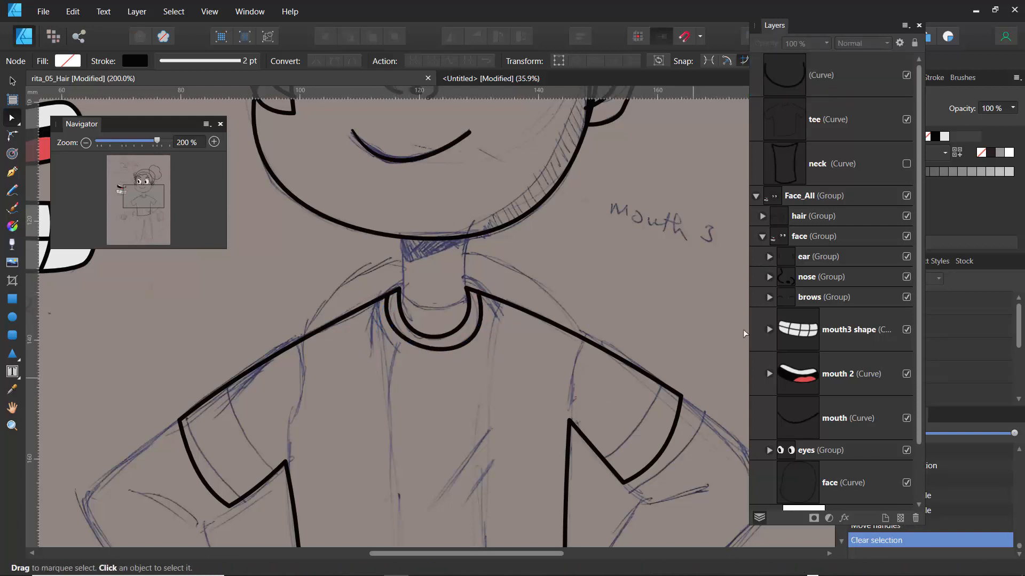
left_click(797, 90)
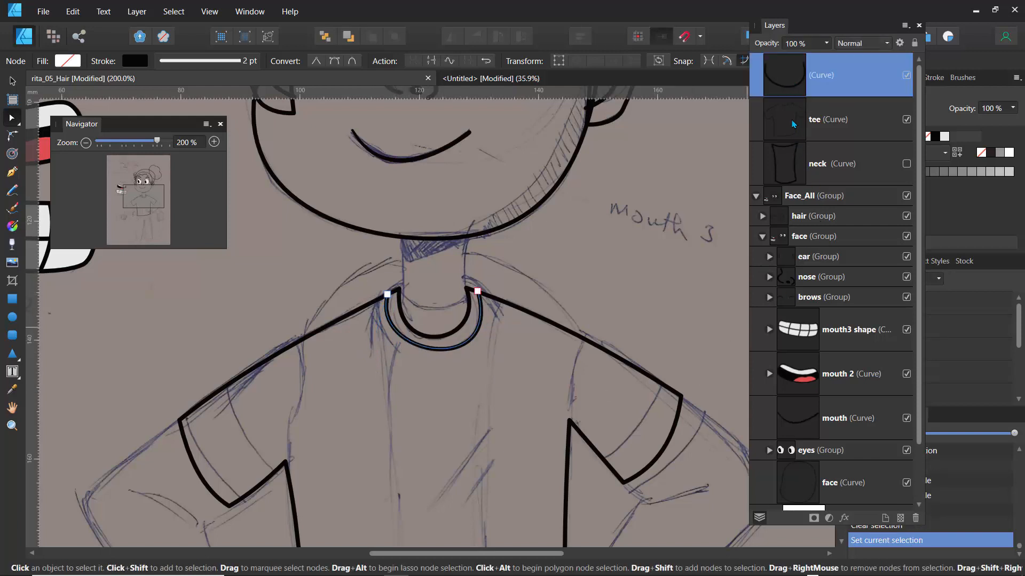
Nest the unnamed collar curve inside the tee curve's layer so it is clipped to the T-shirt shape.
left_click(795, 131)
left_click(788, 91)
left_click_drag(787, 94, 813, 133)
left_click(790, 94)
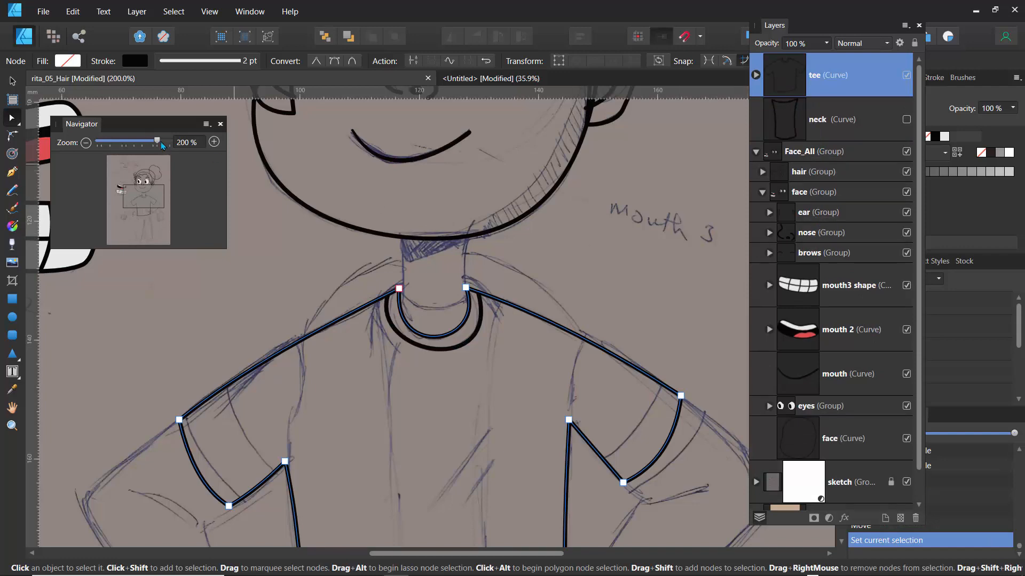
Pull the collar curve's lower segment slightly downward to widen the band below the neckline, leaving the curve deselected.
left_click_drag(161, 143, 142, 142)
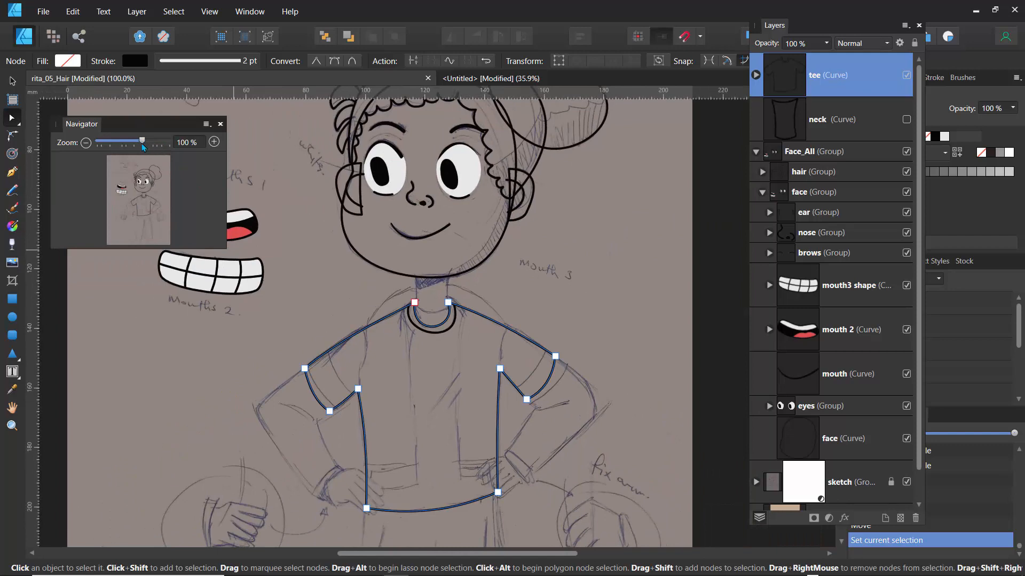
left_click_drag(143, 146, 156, 143)
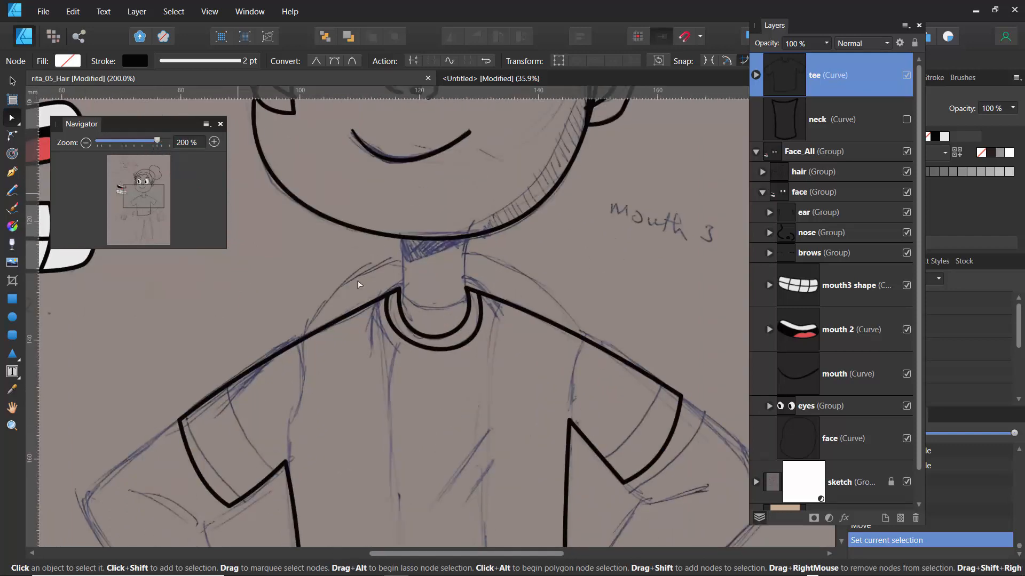
left_click(400, 335)
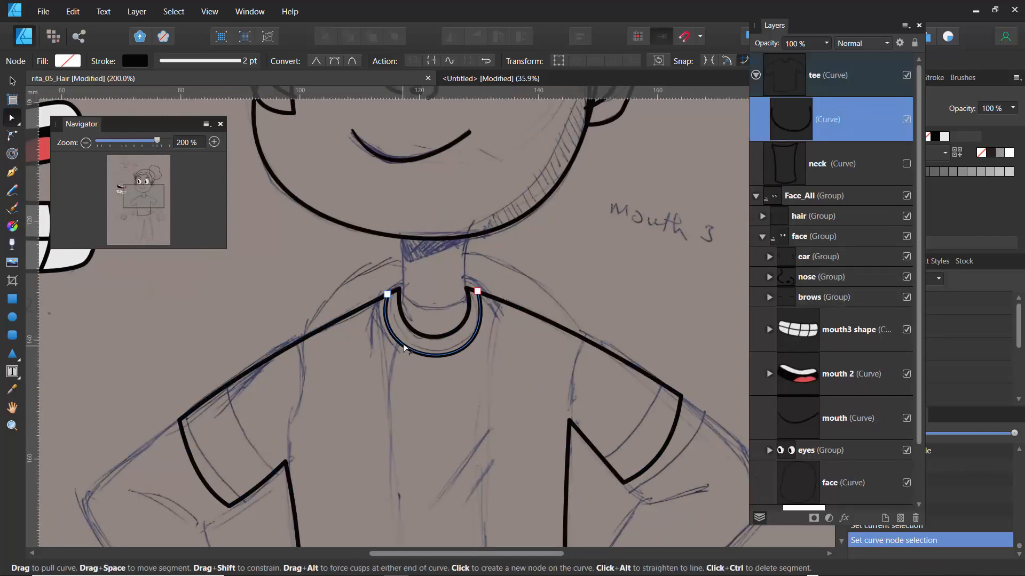
left_click(358, 342)
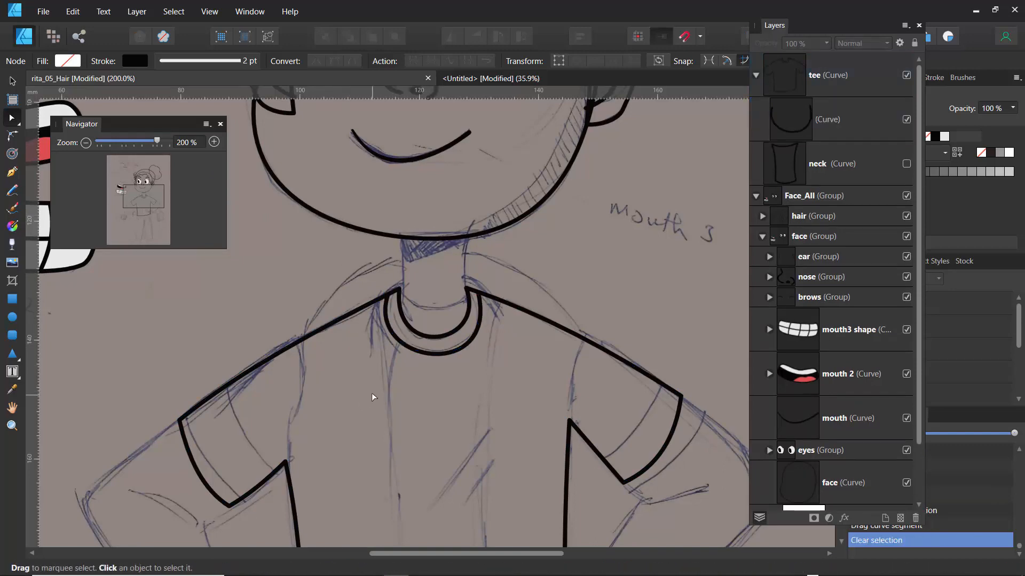
Collapse the tee layer and hide it to expose the arm and body sketch, leaving nothing selected.
left_click_drag(158, 146, 139, 143)
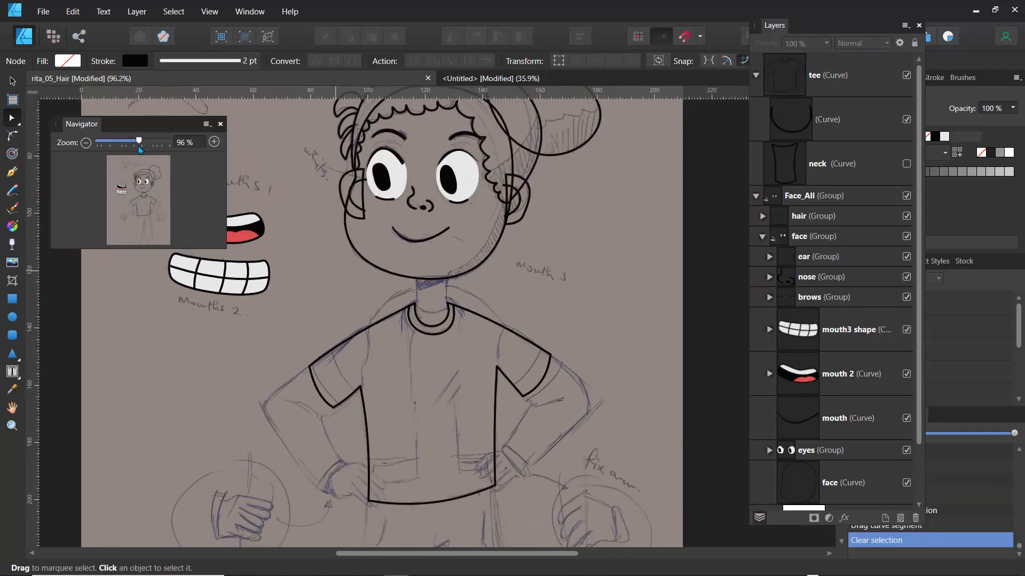
left_click_drag(151, 200, 147, 212)
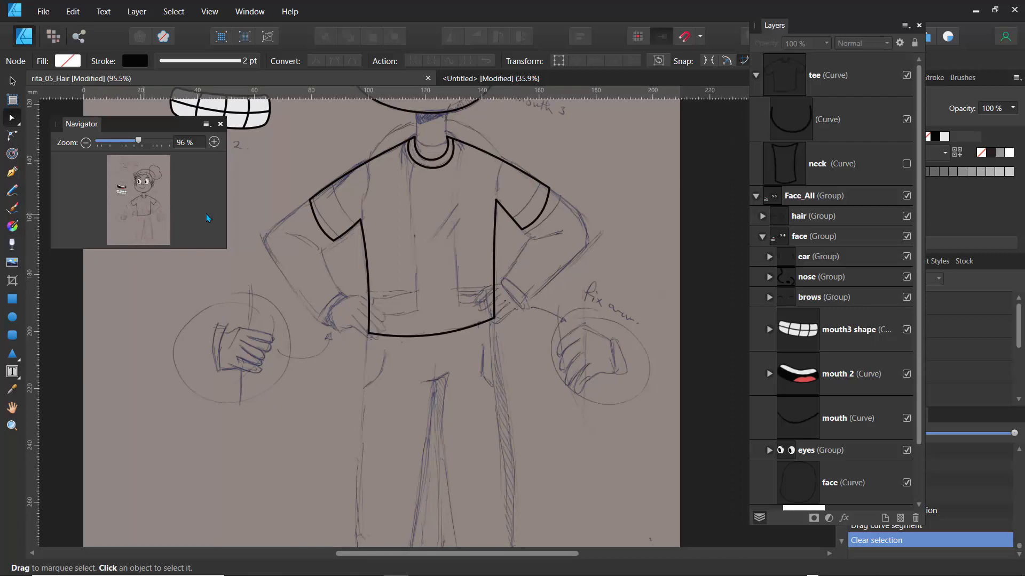
left_click(758, 86)
left_click(756, 76)
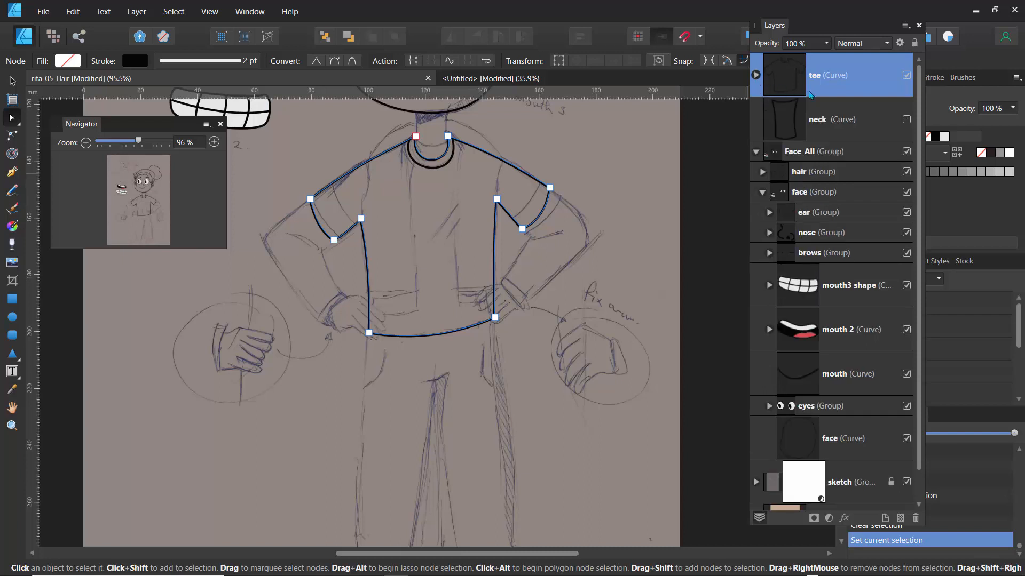
left_click(907, 77)
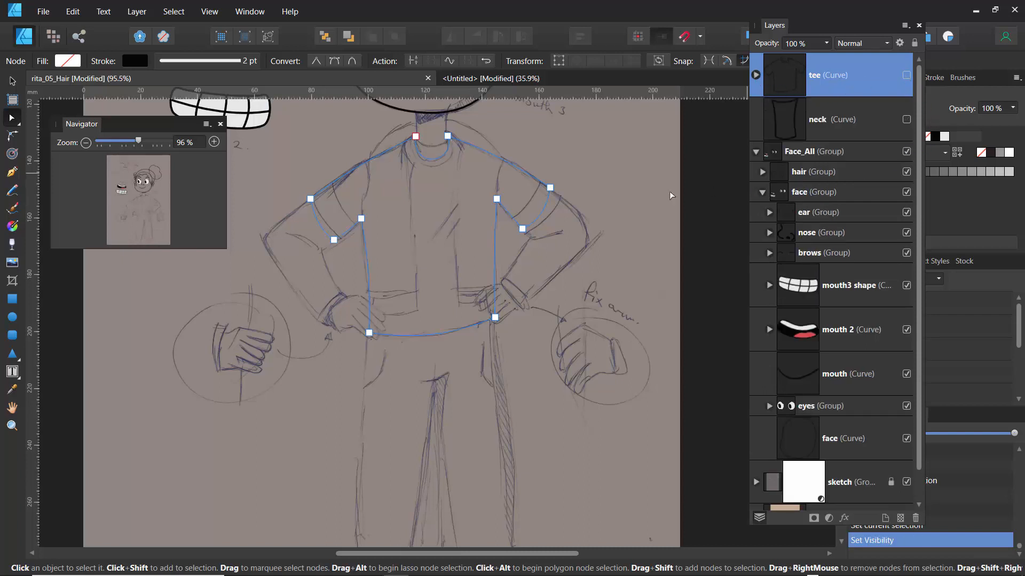
left_click(297, 151)
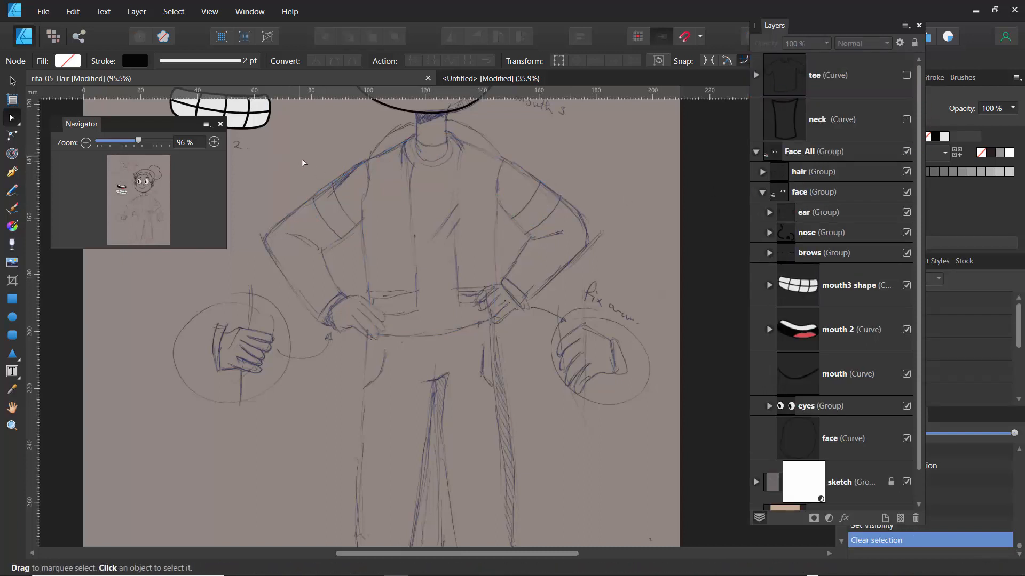